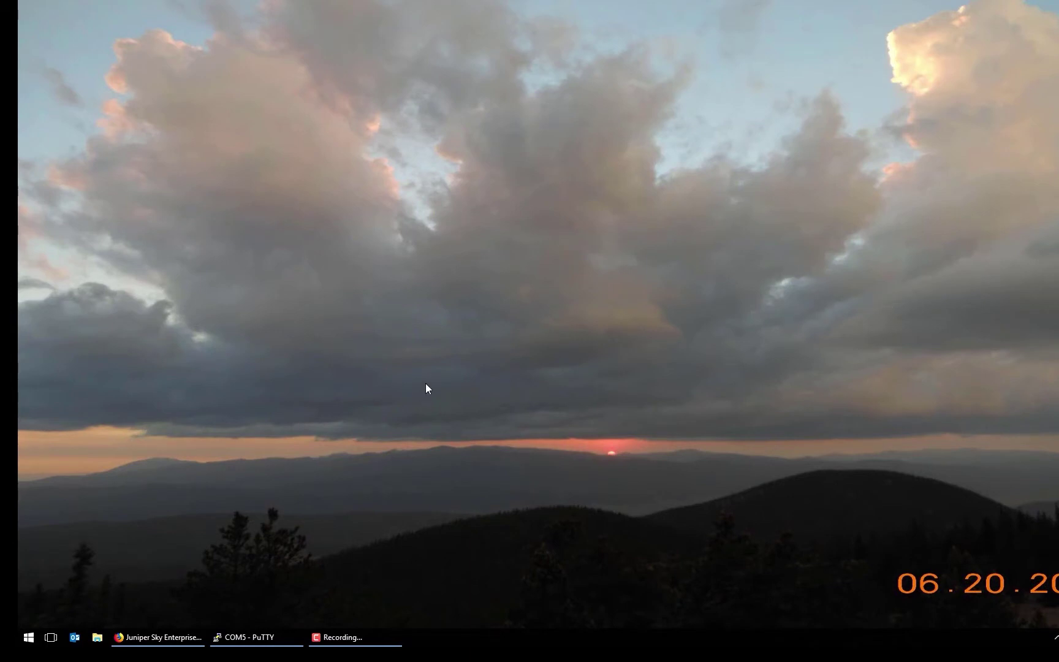
- Add a new device named EX2300-LAB with category switch
click(164, 636)
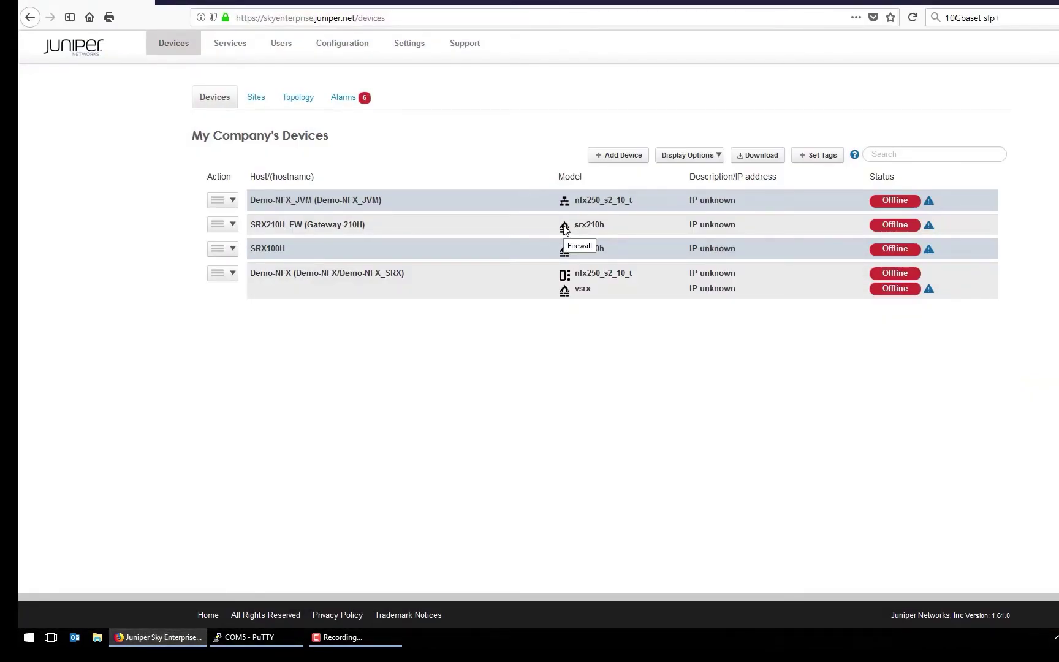
click(619, 155)
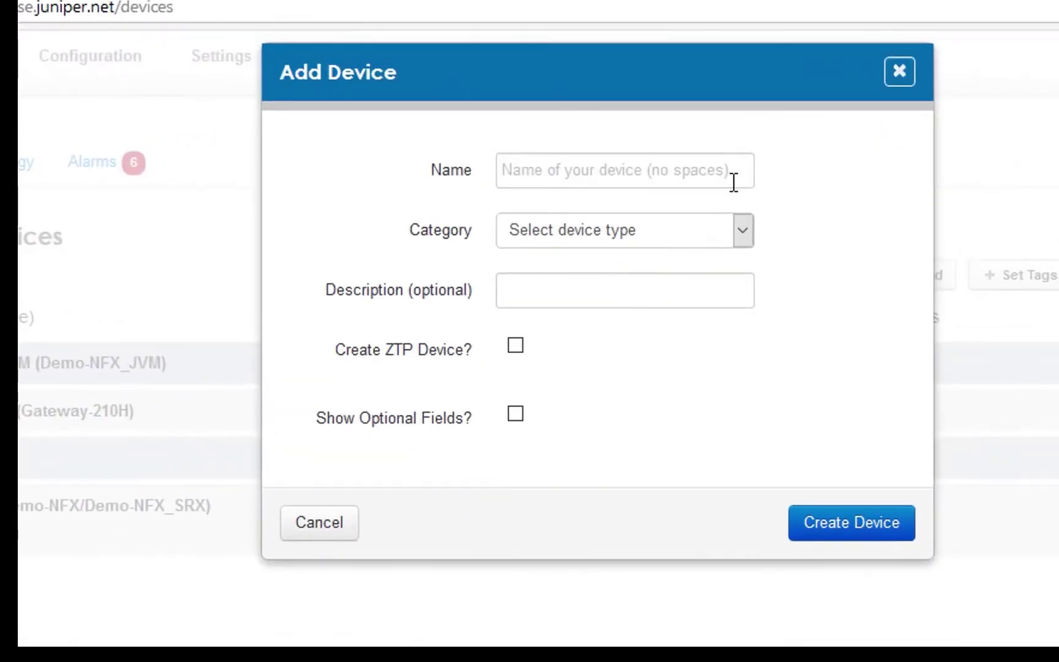
click(594, 176)
text(E)
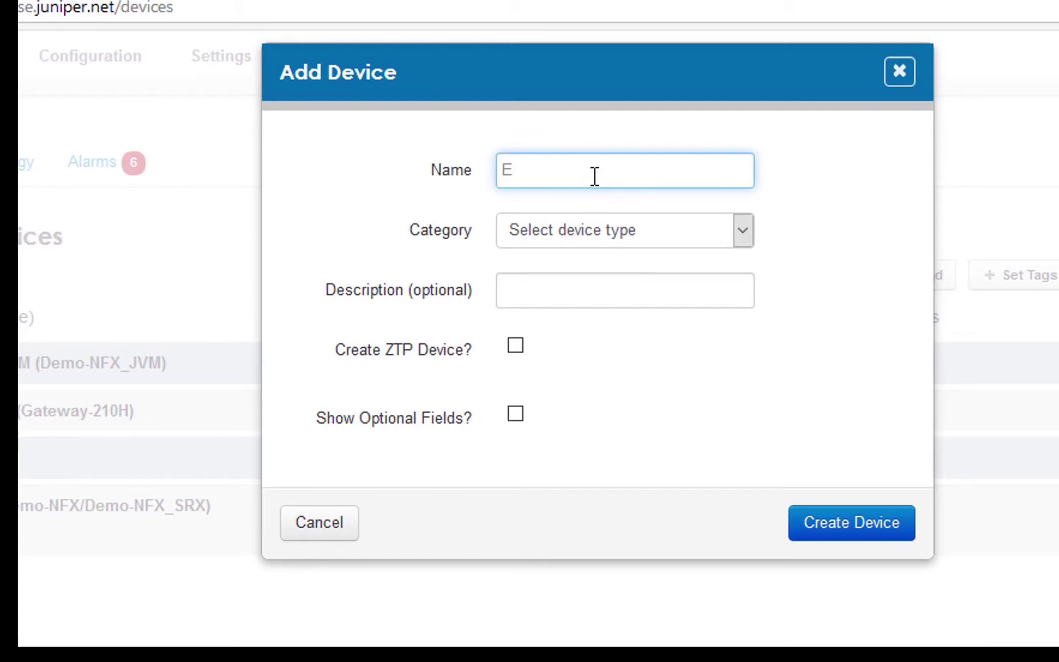
text(X2300-LAB)
click(744, 235)
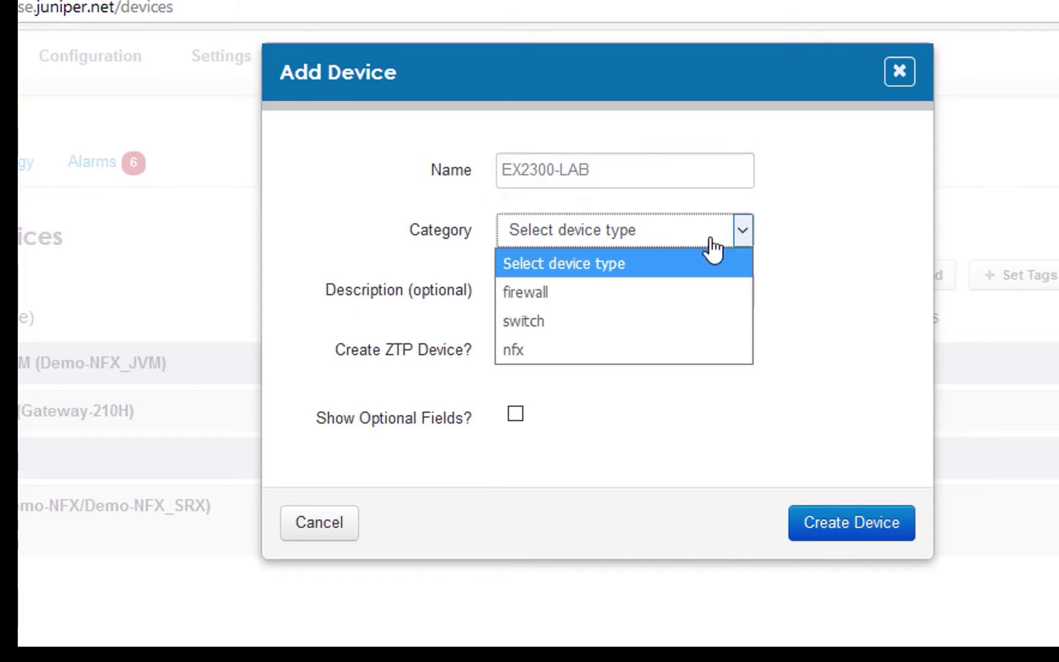
click(543, 322)
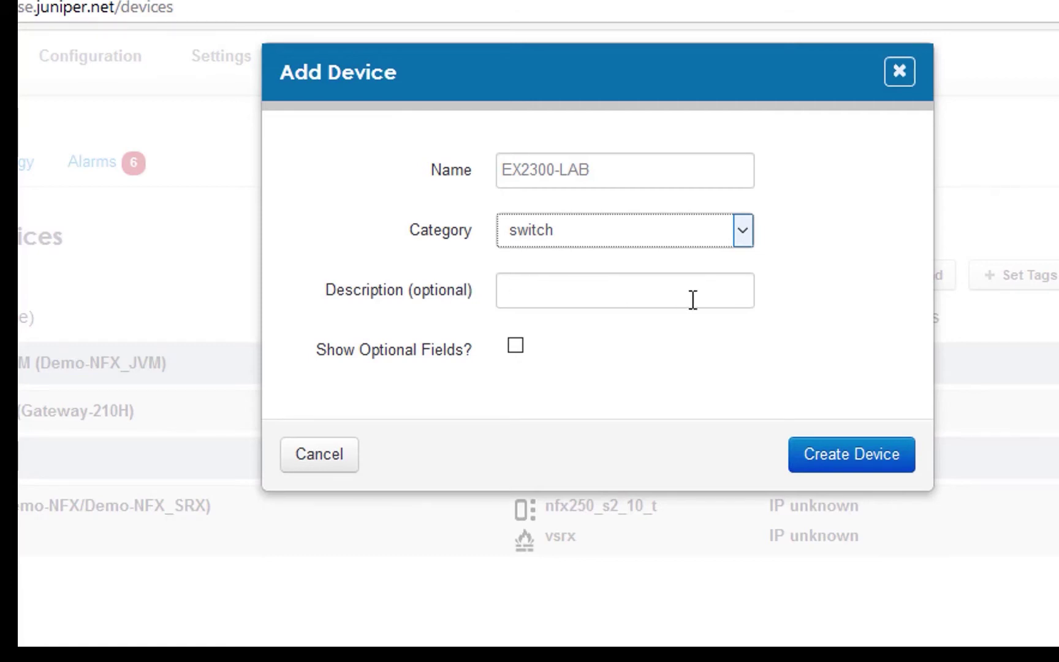
click(859, 464)
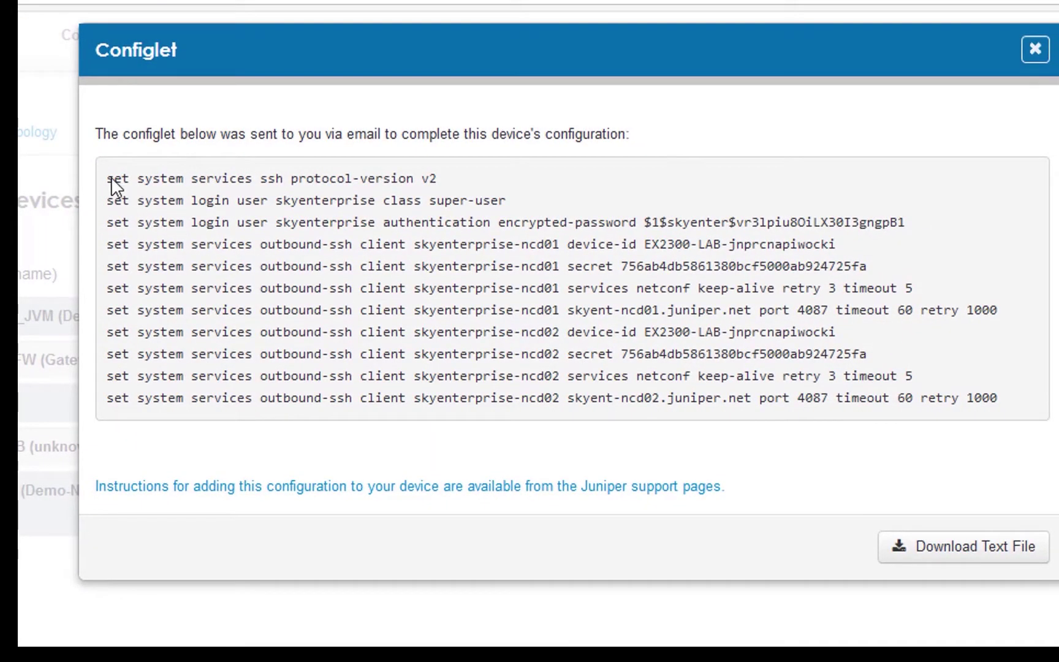
- Select every set command in the EX2300-LAB configlet for copying
drag(106, 180, 1022, 416)
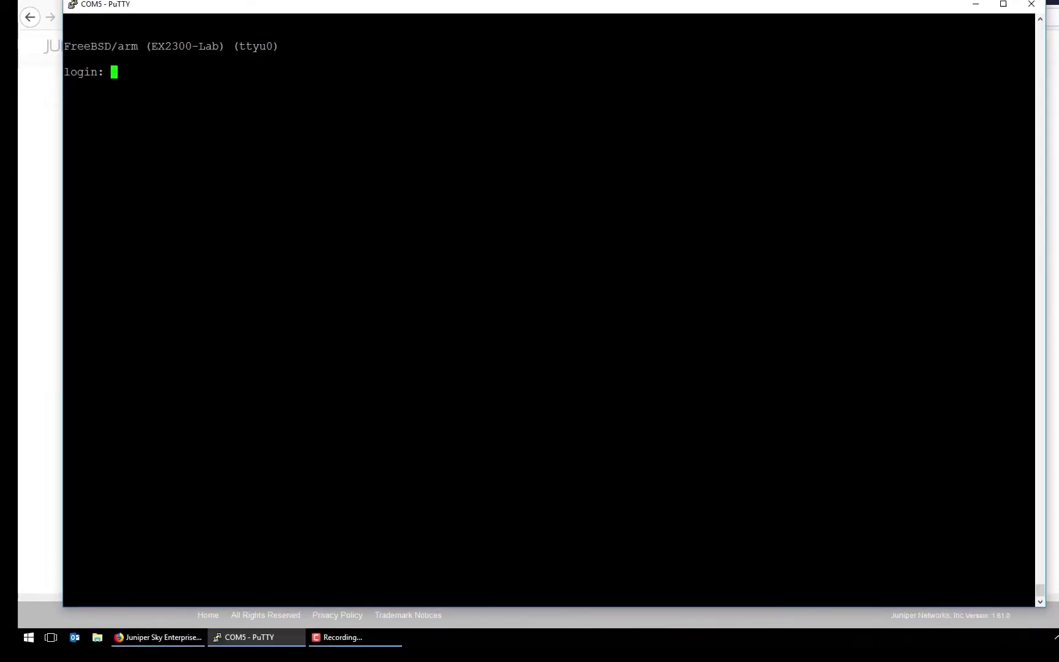
- Log in to the switch console with the account username and password
text(chet)
key(Return)
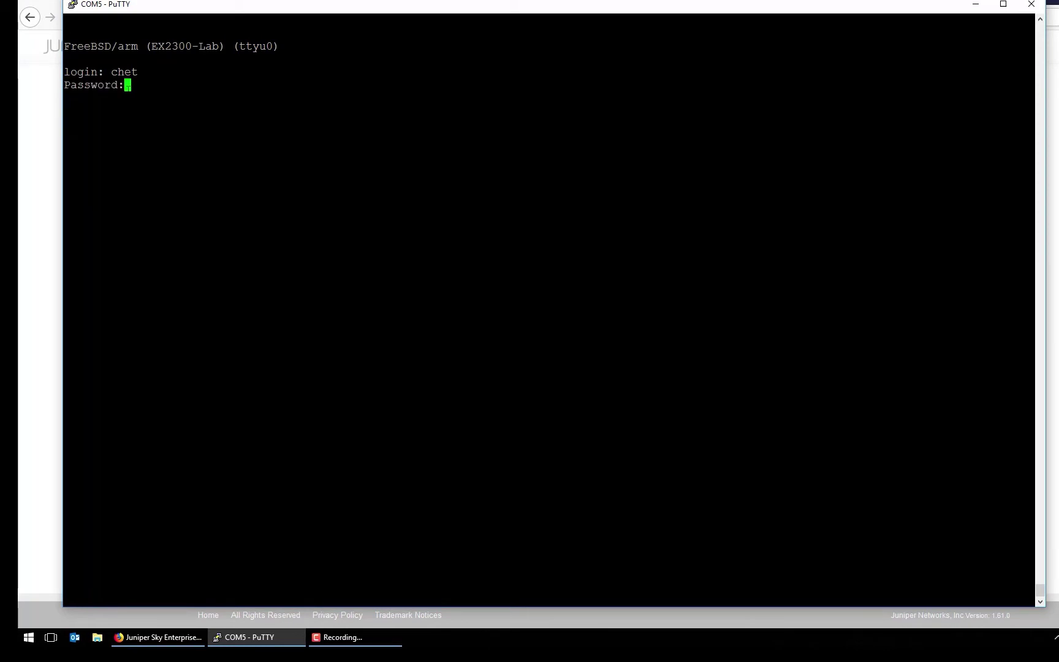
key(Return)
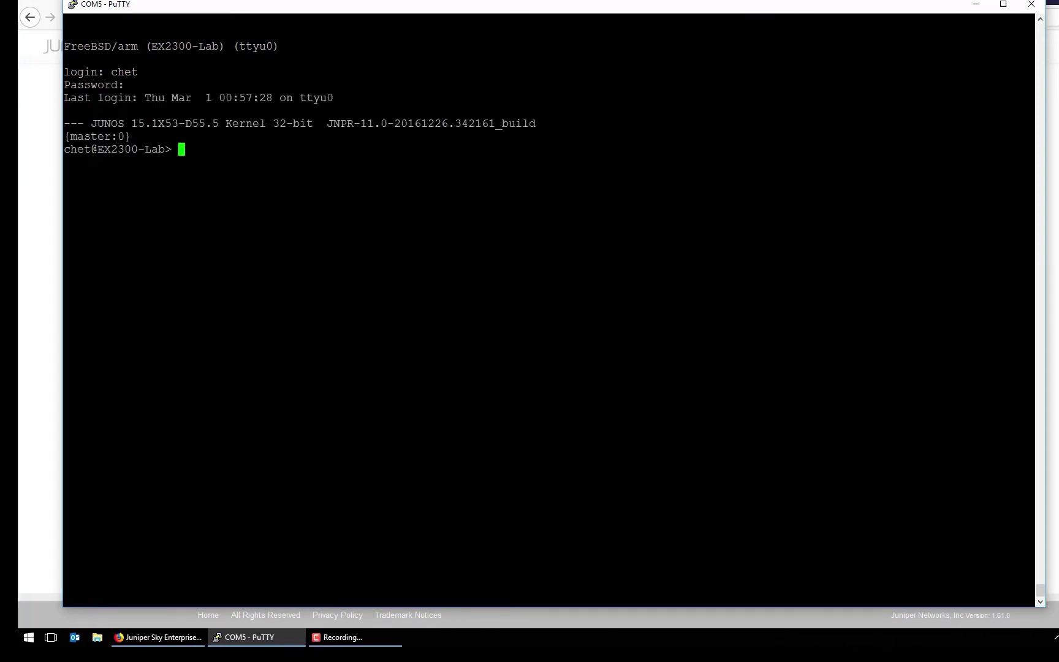
- Enter configure mode, paste the configlet set commands, commit them, and exit
text(configure)
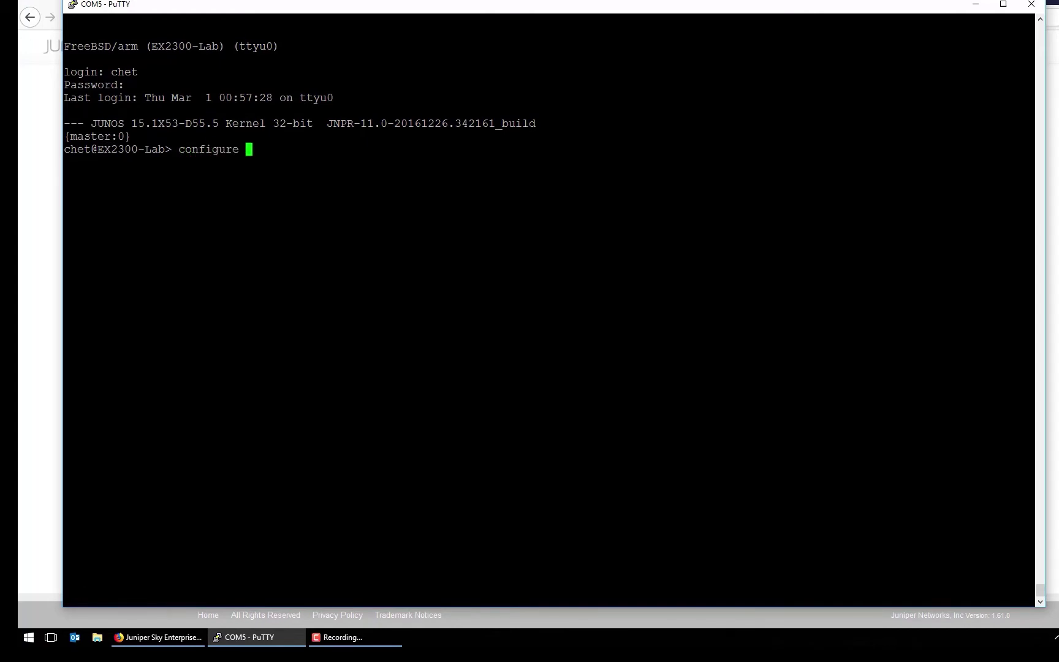
key(Return)
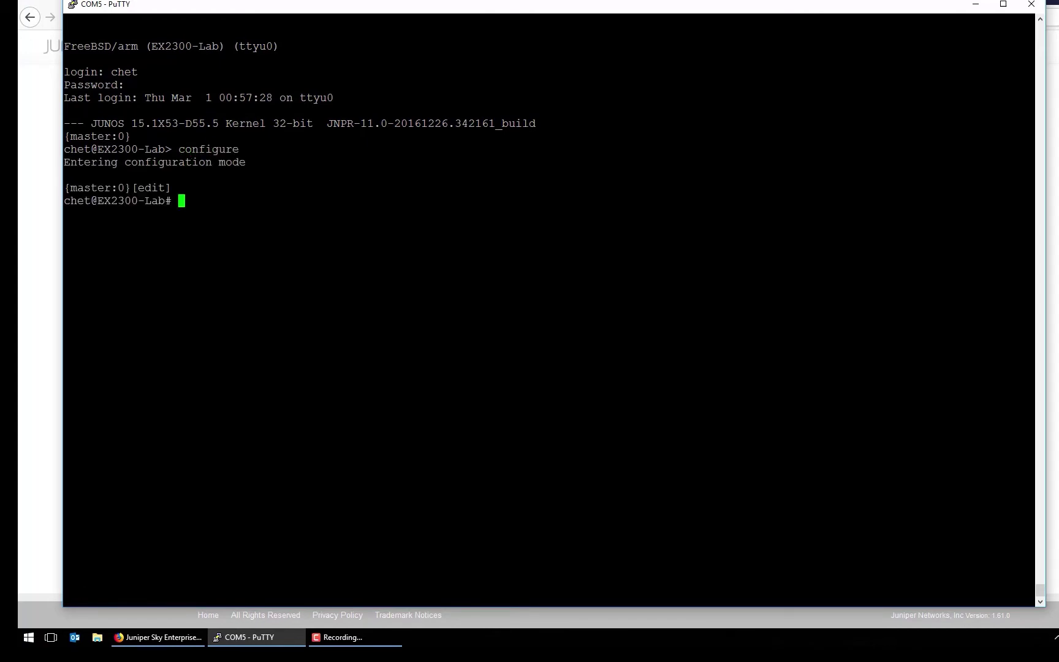
key(shift+Insert)
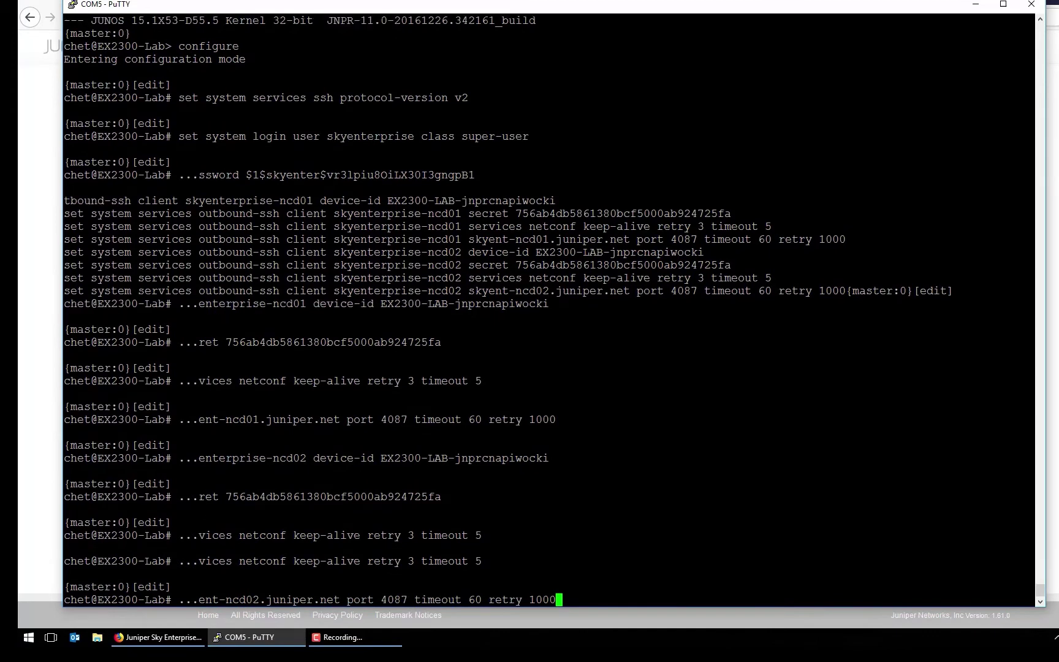
text(commit)
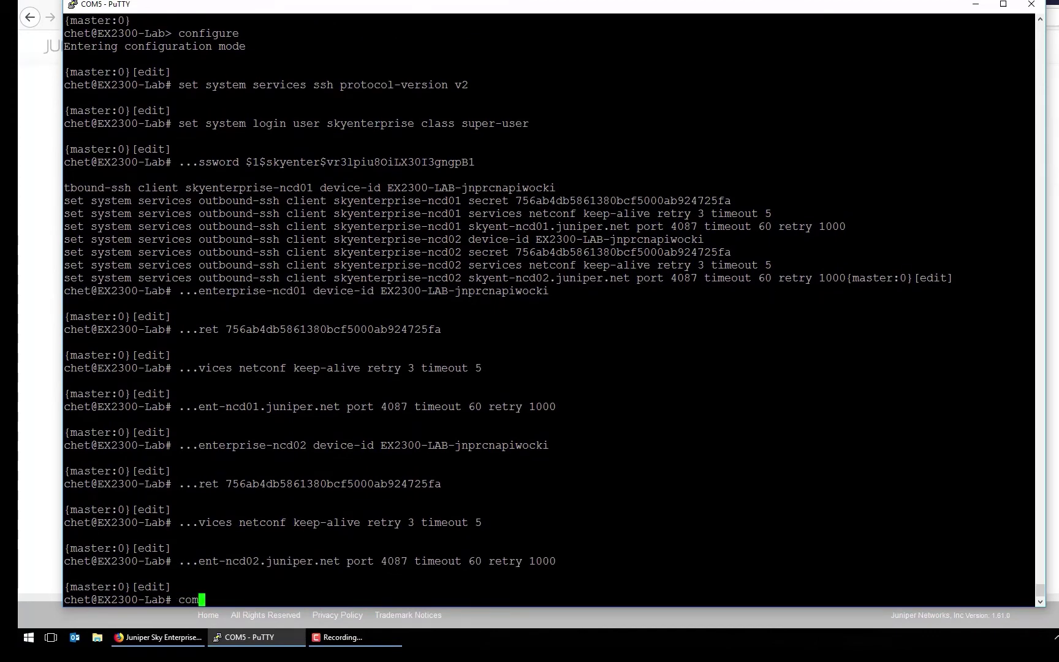
key(Return)
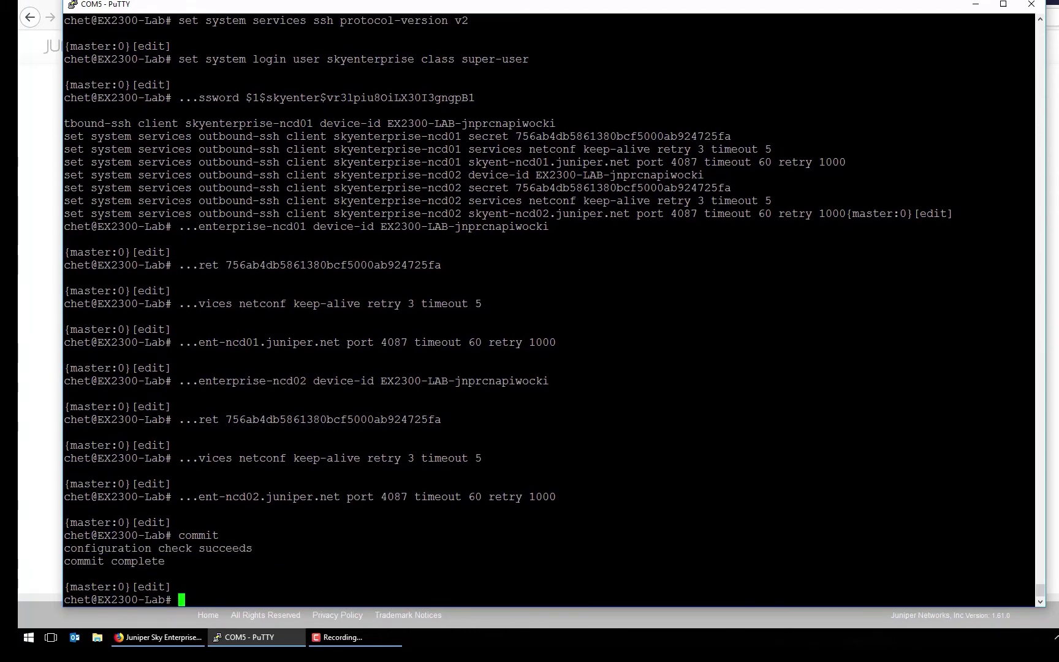
text(exit)
key(Return)
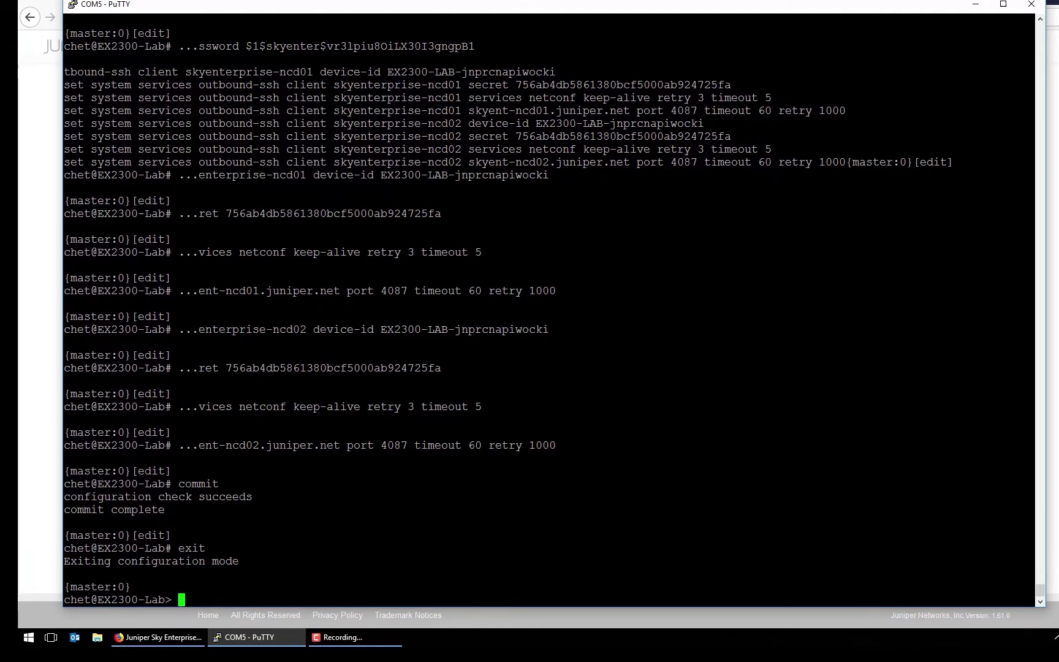
- Close the configlet and reload the device list so EX2300-LAB shows Online
key(alt+Tab)
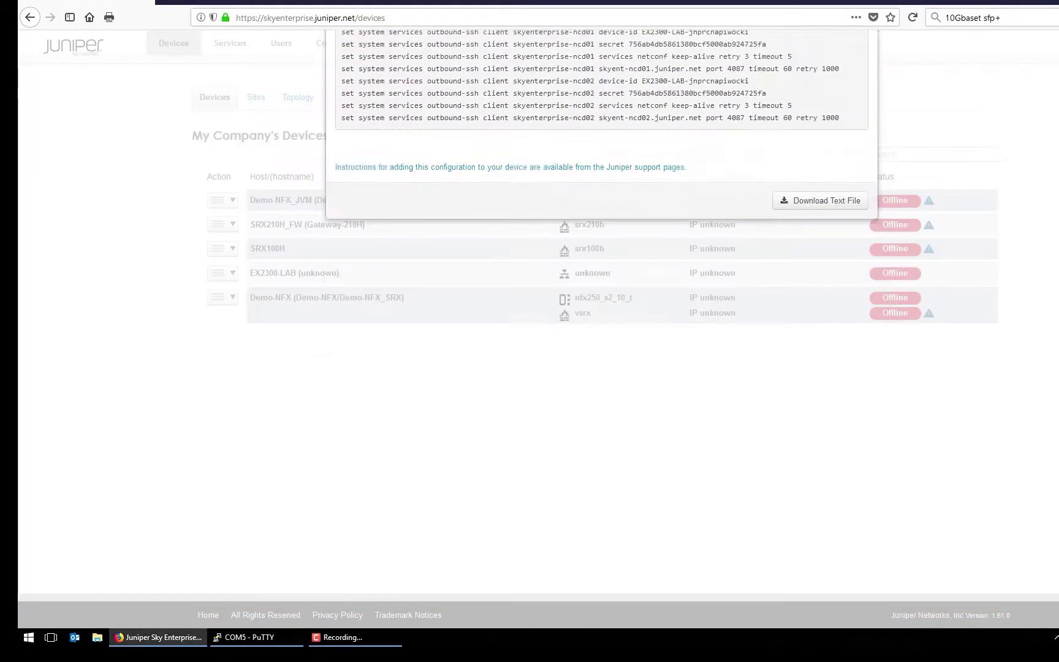
click(968, 130)
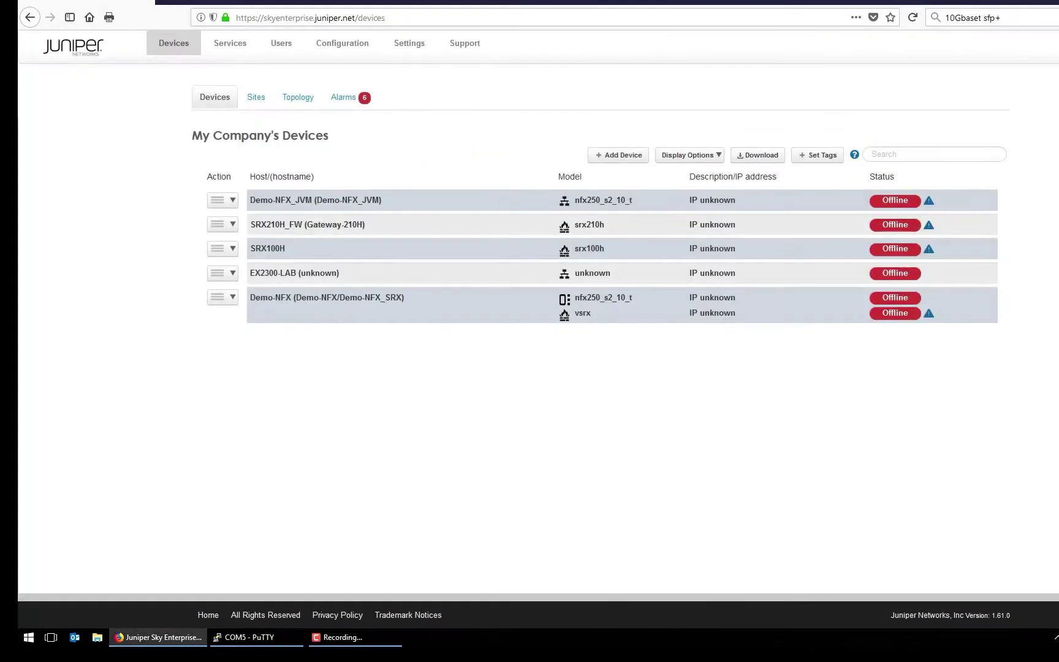
click(912, 17)
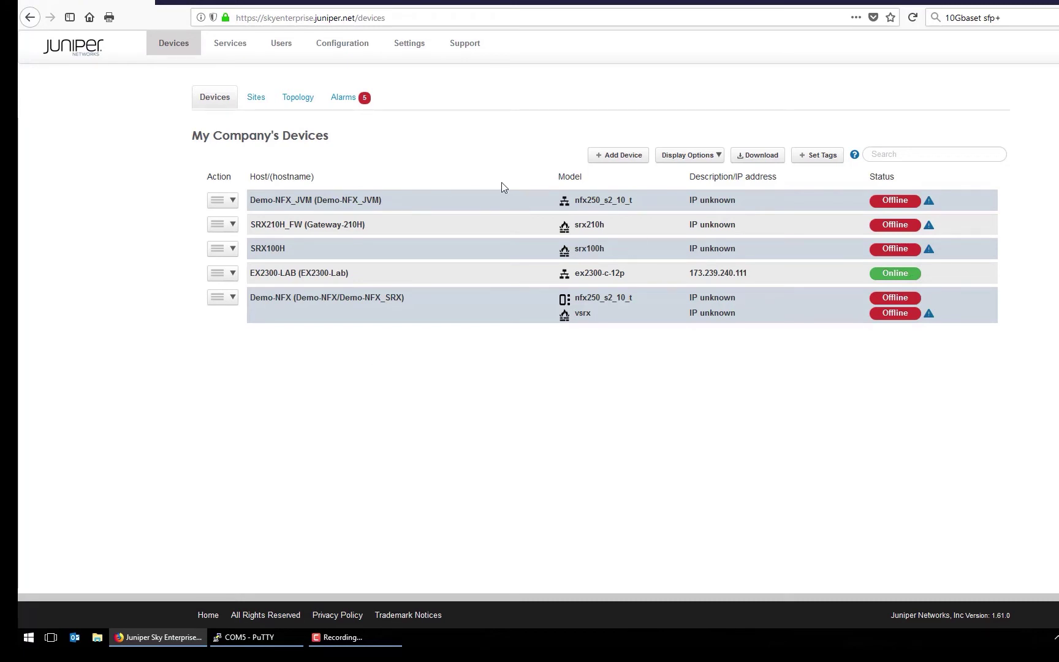
- Choose Configure Interfaces / VLANs from EX2300-LAB's action menu
click(233, 274)
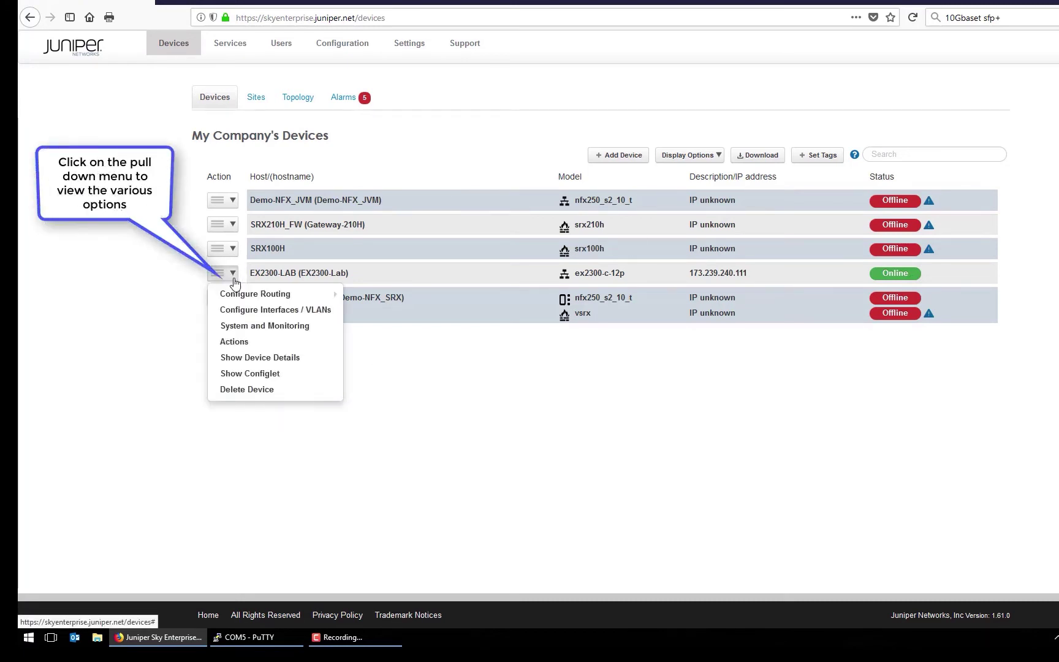
mouse_move(242, 299)
click(304, 455)
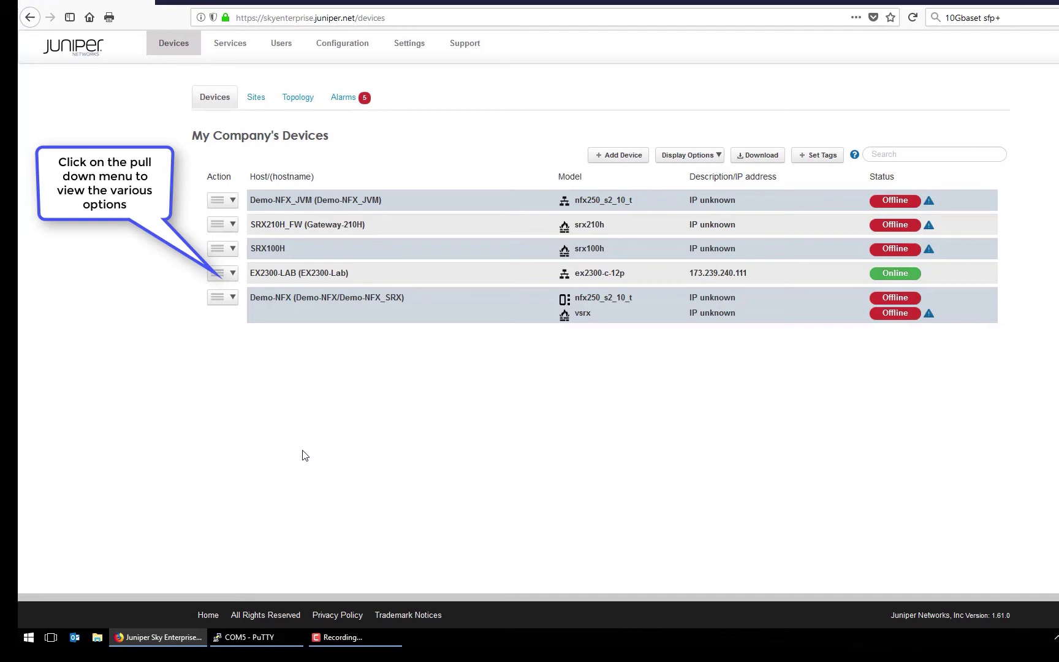
click(233, 274)
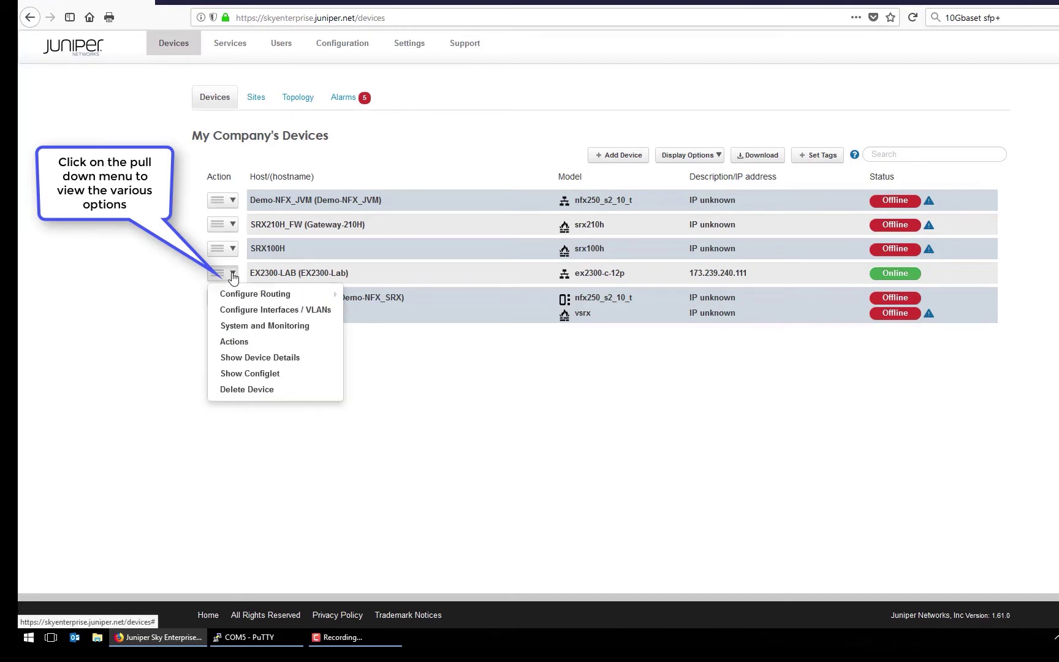
click(254, 310)
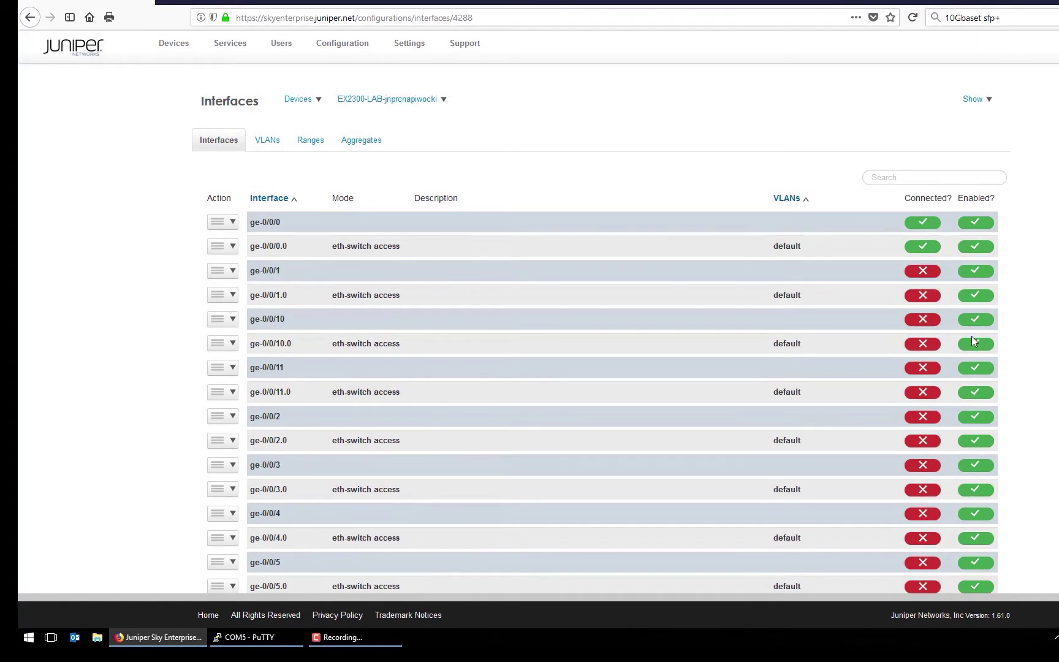
scroll(973, 339, down, 5)
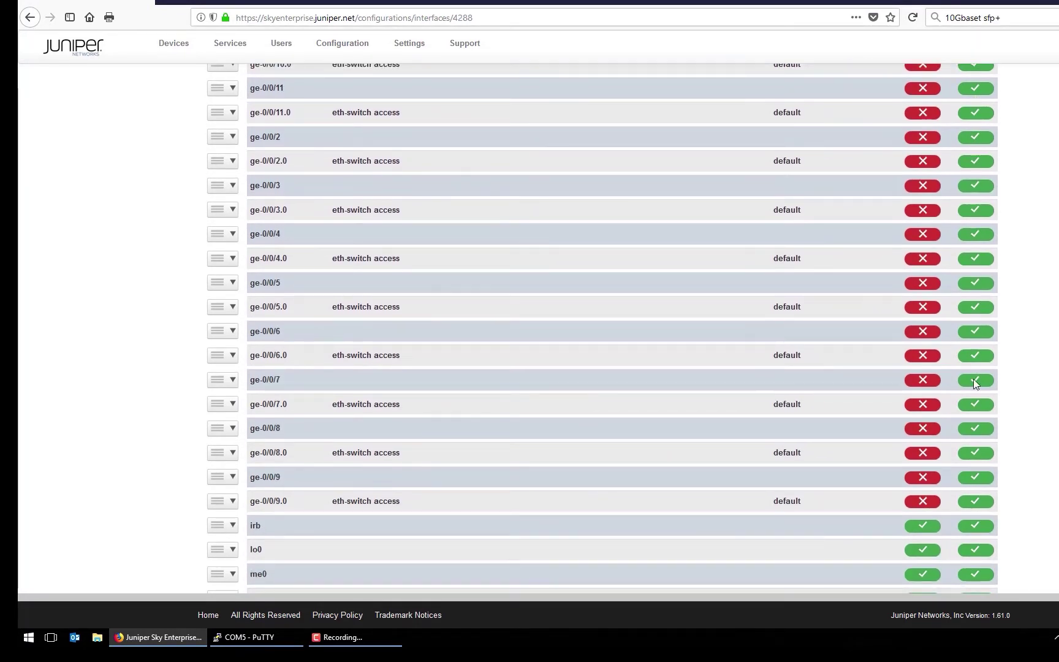
scroll(924, 457, up, 5)
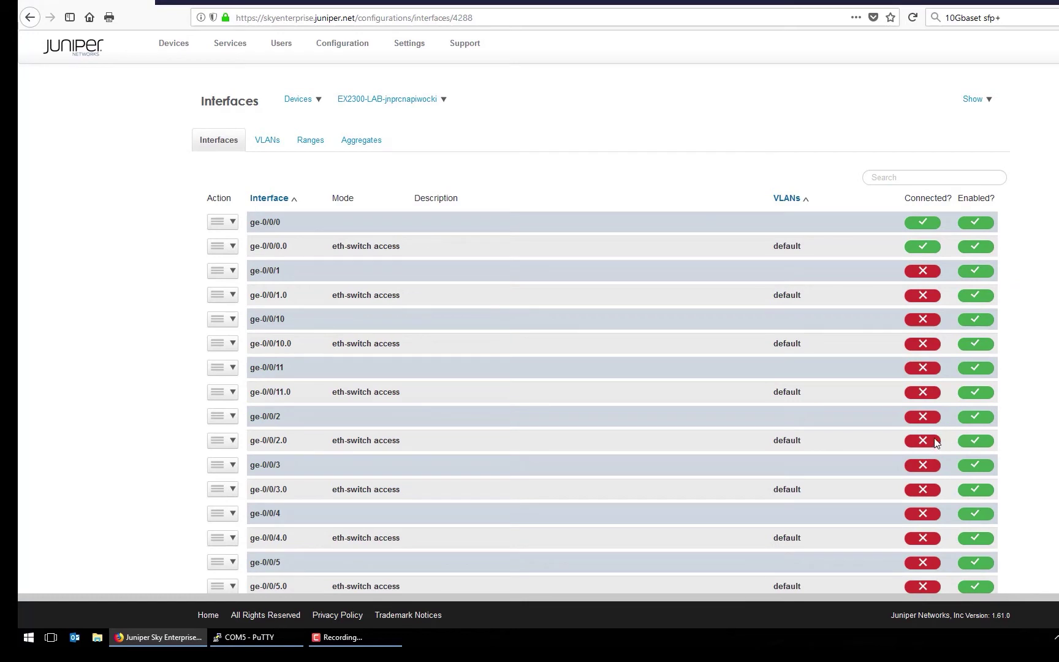
scroll(926, 438, down, 6)
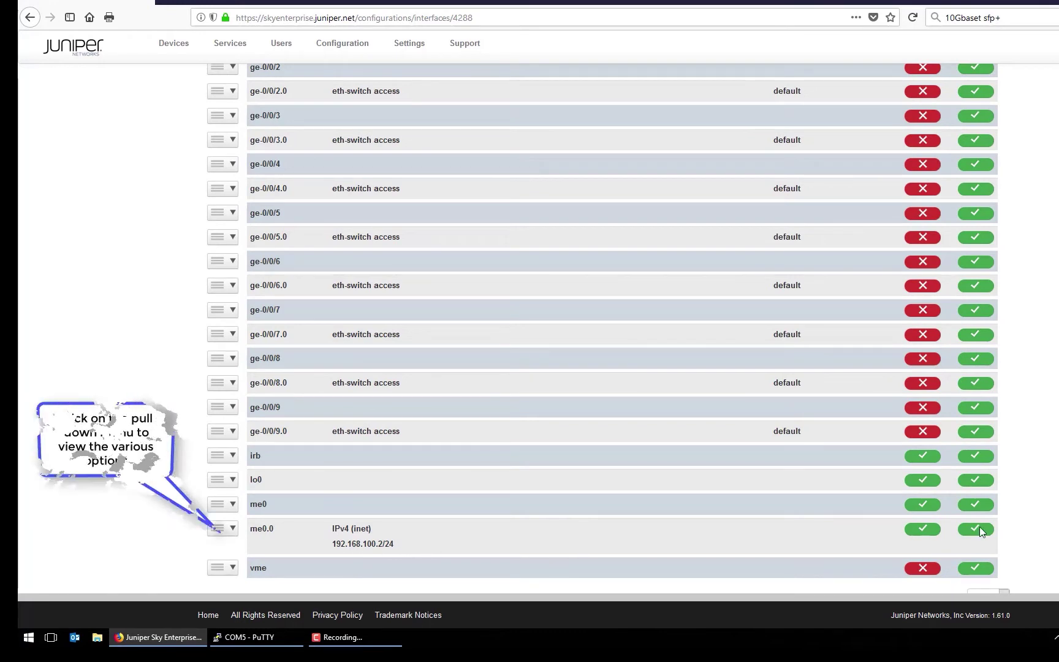
click(233, 529)
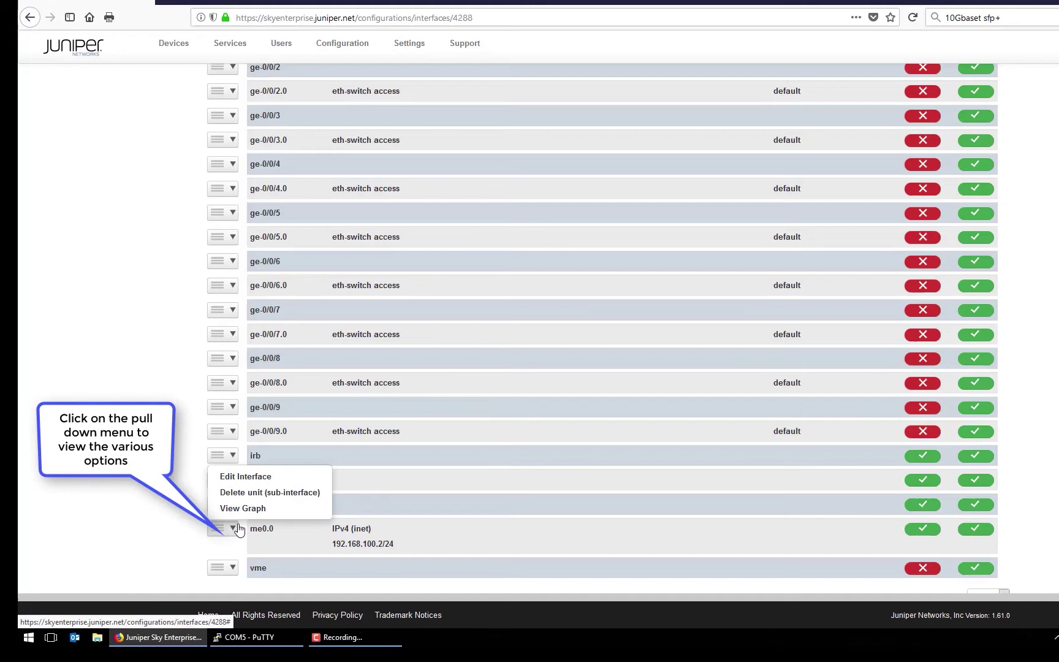
click(259, 476)
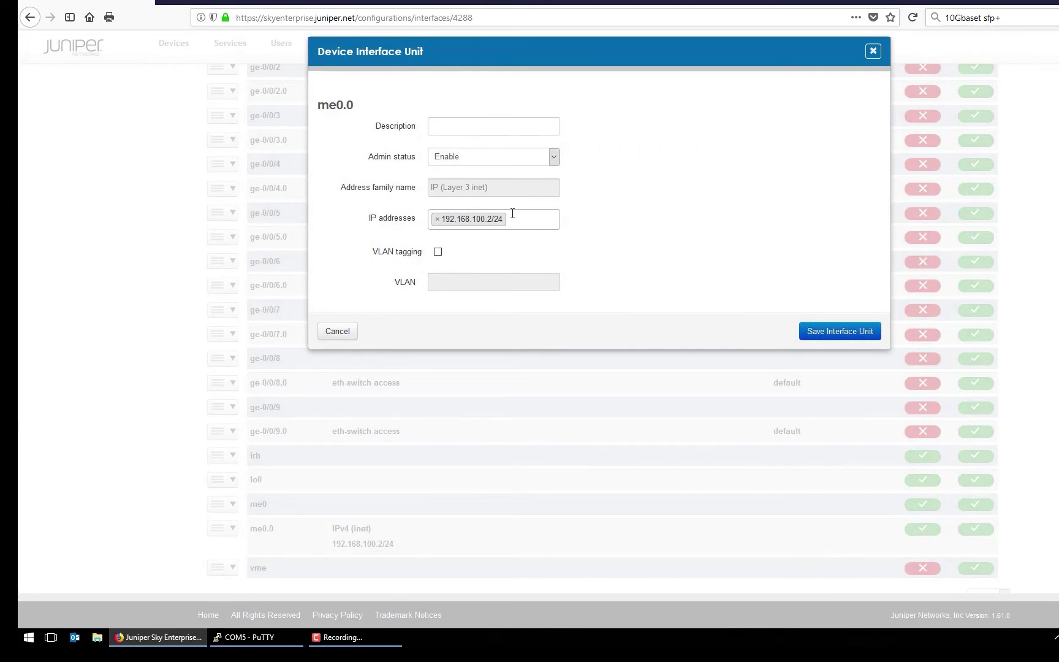
click(338, 332)
scroll(263, 323, up, 5)
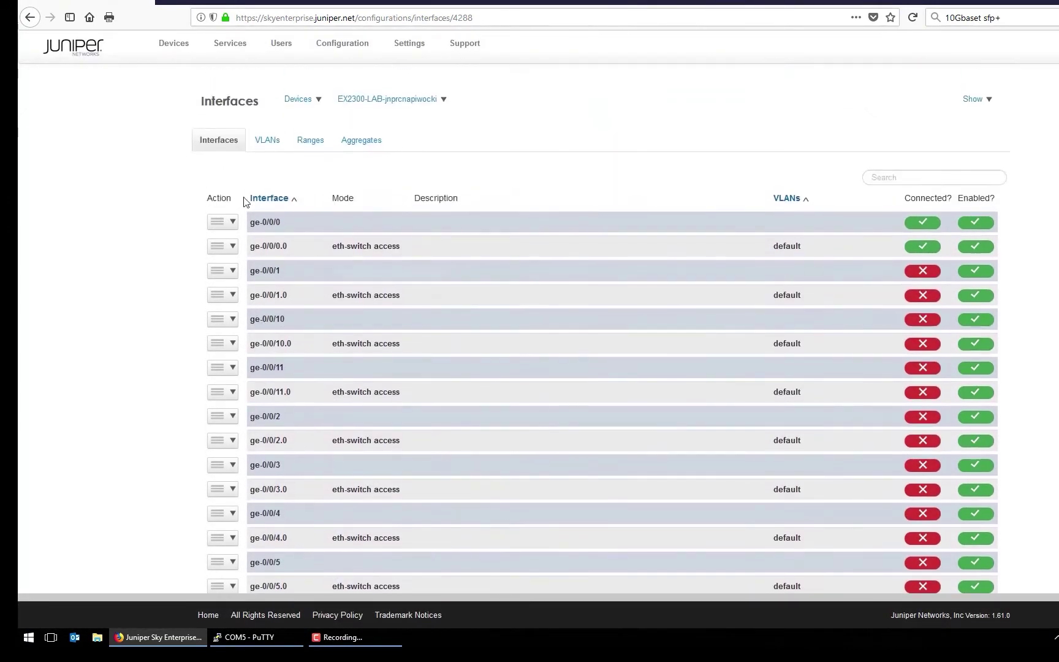
- Create VLAN 100 named user with description User-Vlan in the switch's VLAN list
click(264, 144)
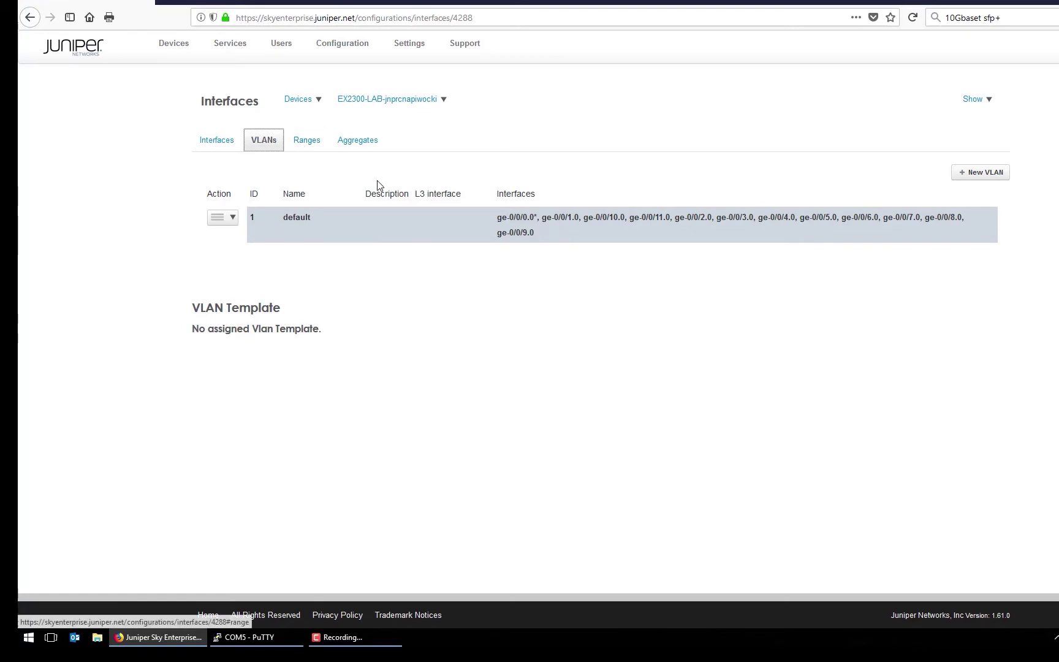
click(984, 174)
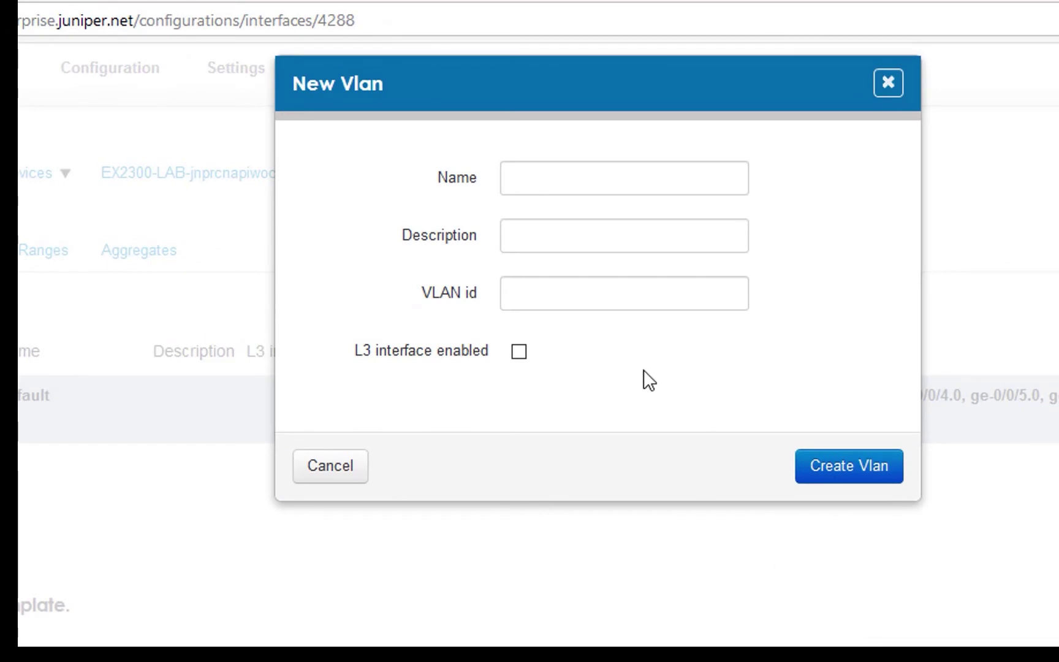
click(524, 176)
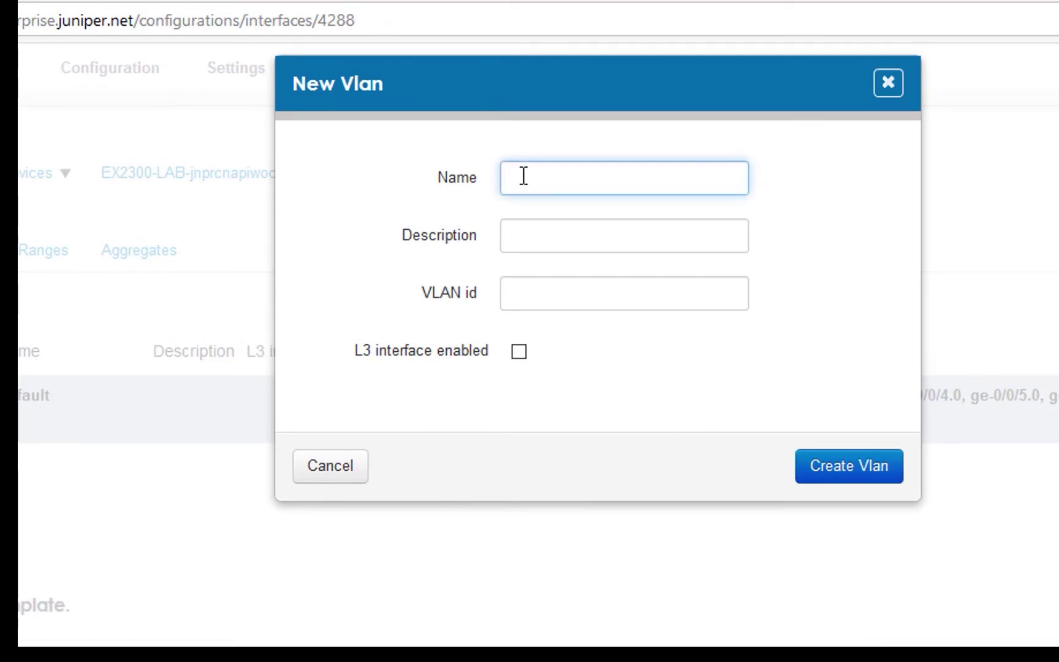
text(user)
key(Tab)
text(U)
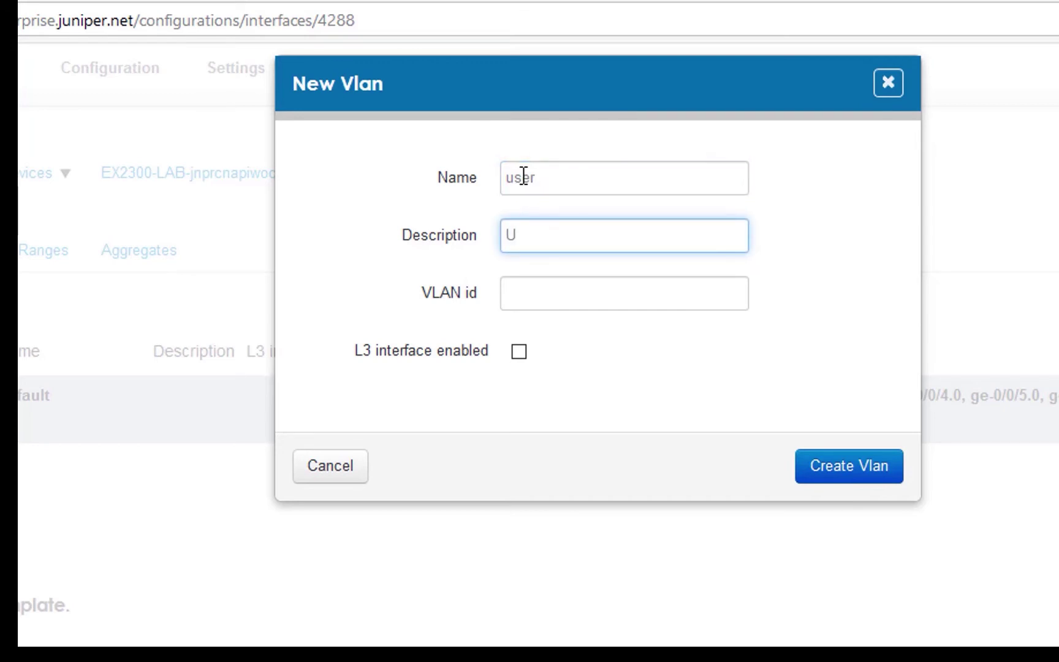
text(S)
key(BackSpace)
text(ser-Vlan)
key(Tab)
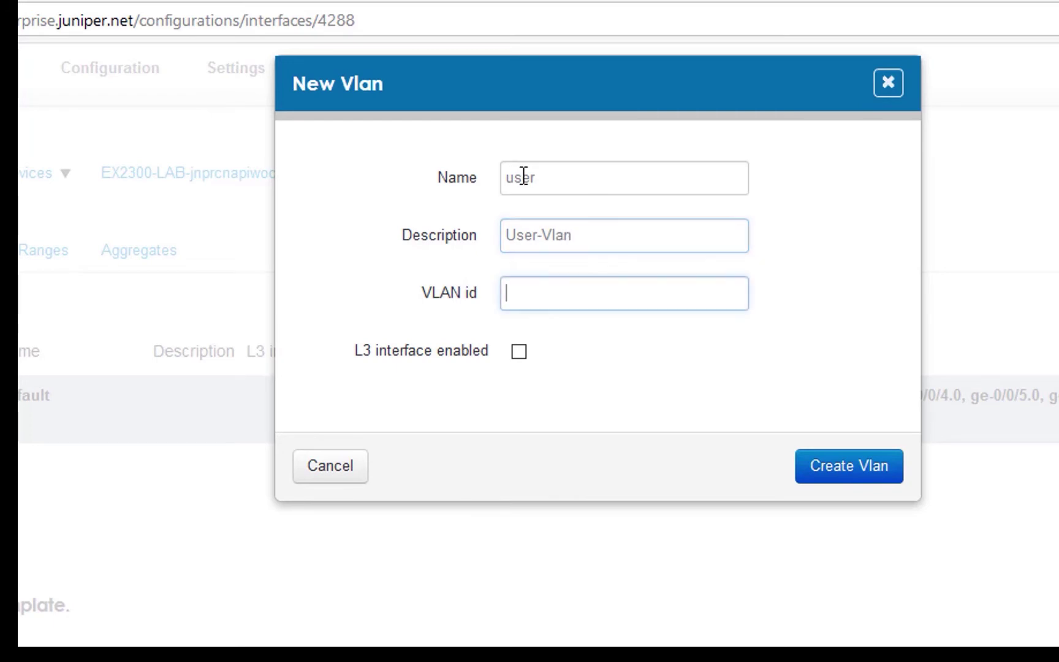
text(100)
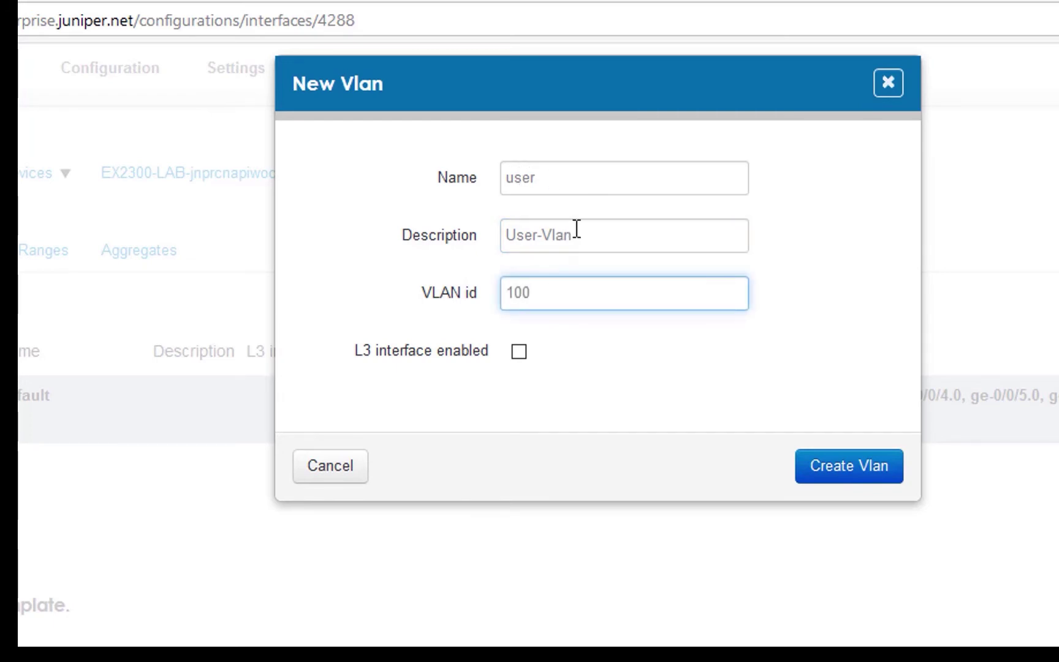
click(856, 461)
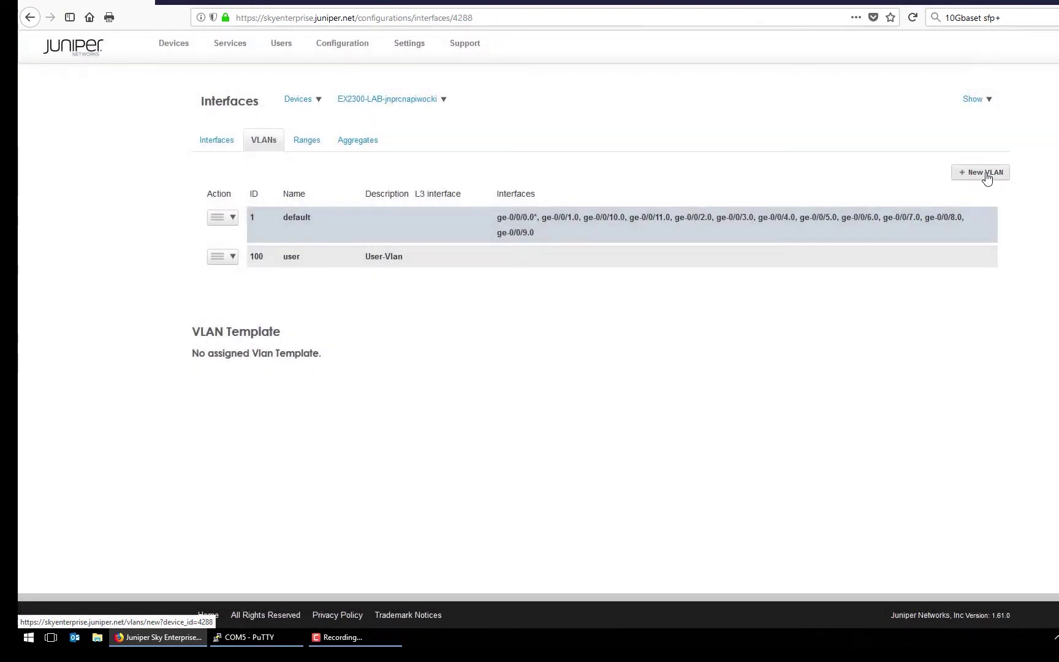
- Create VLAN 200 named wireless with description WLAN-VLAN
click(984, 173)
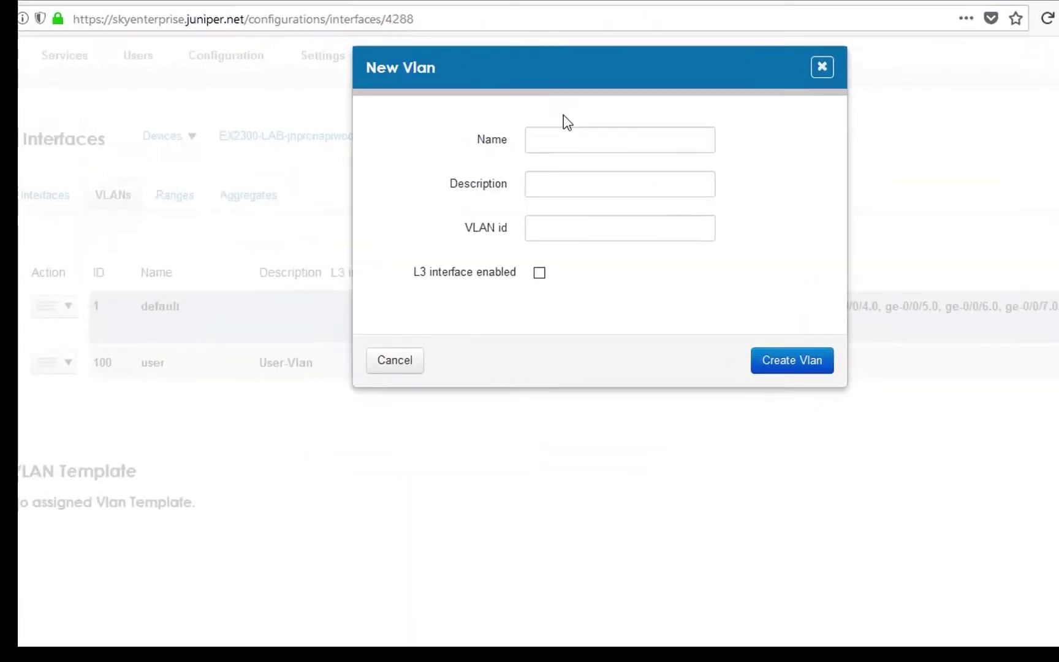
click(554, 143)
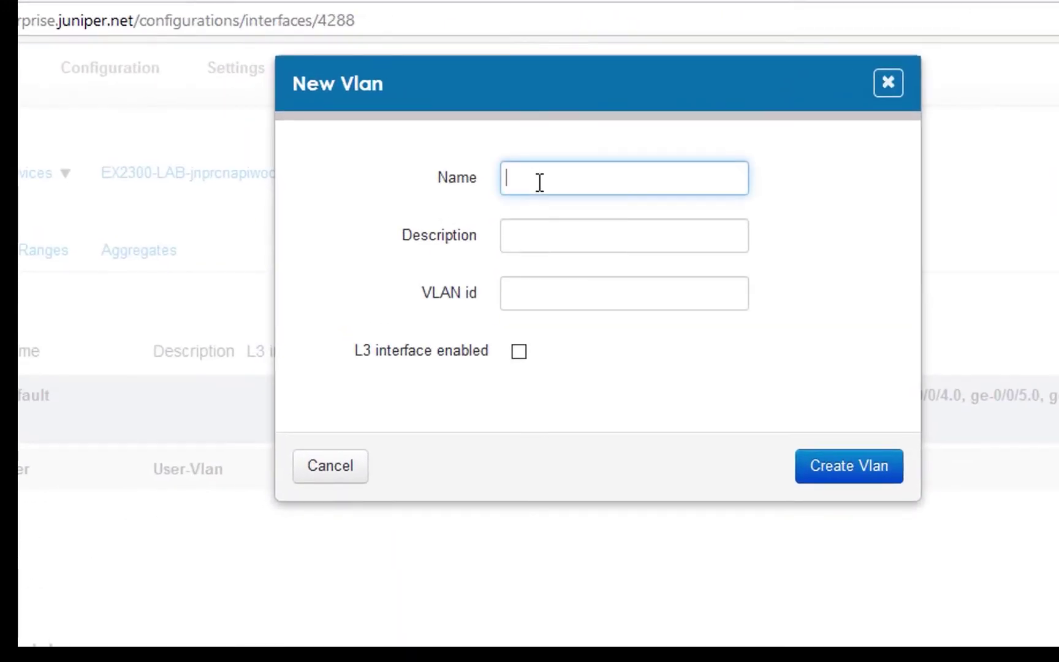
text(wireless)
key(Tab)
text(WL)
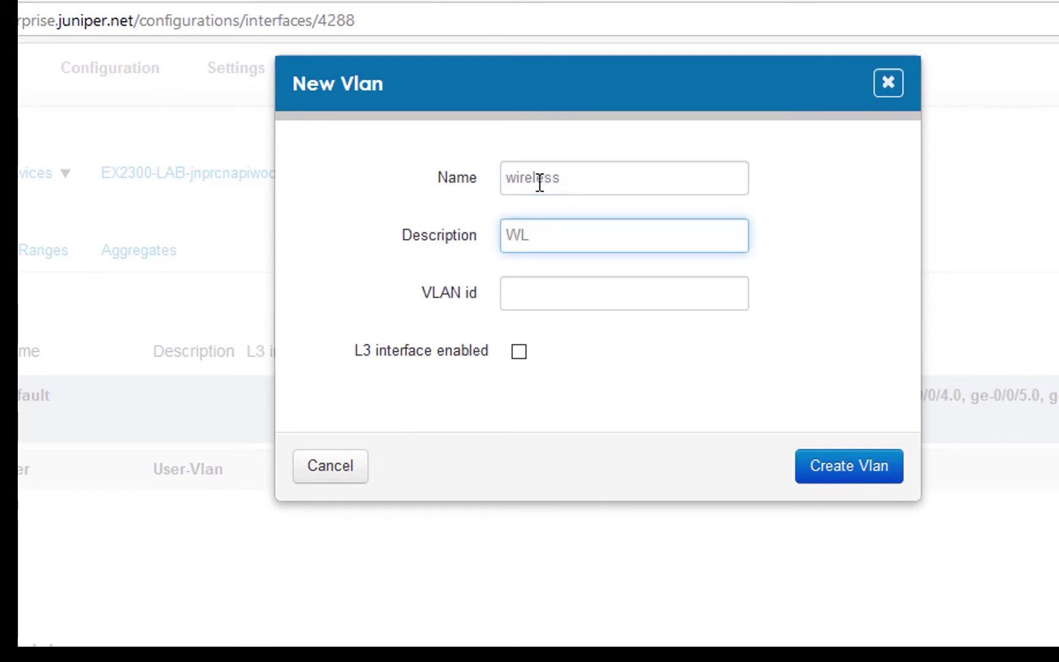
text(AN-VLAN)
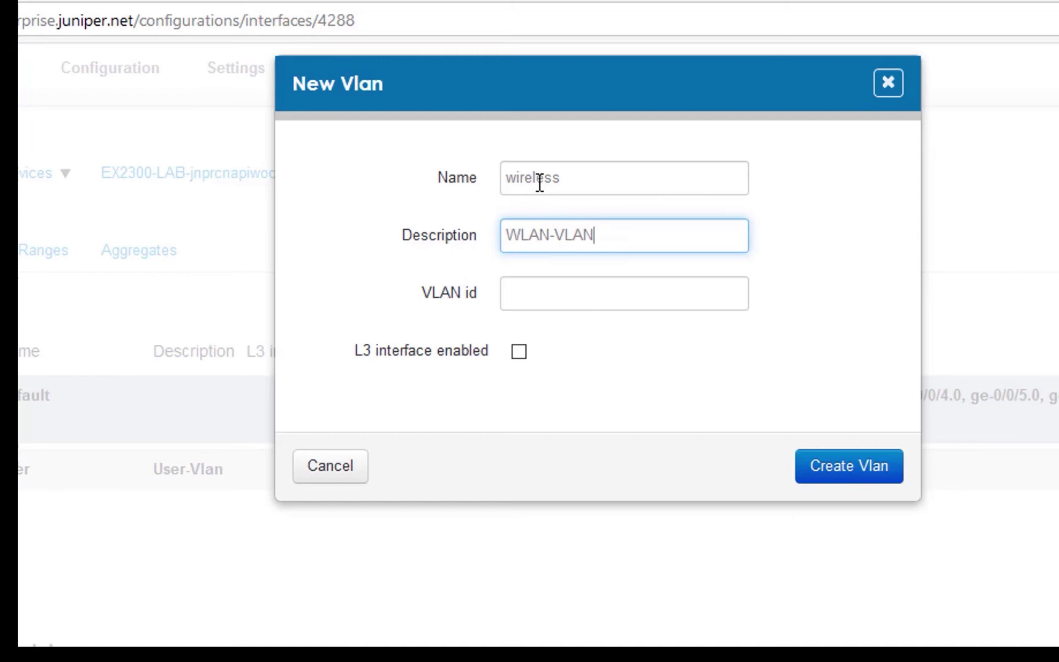
text(200)
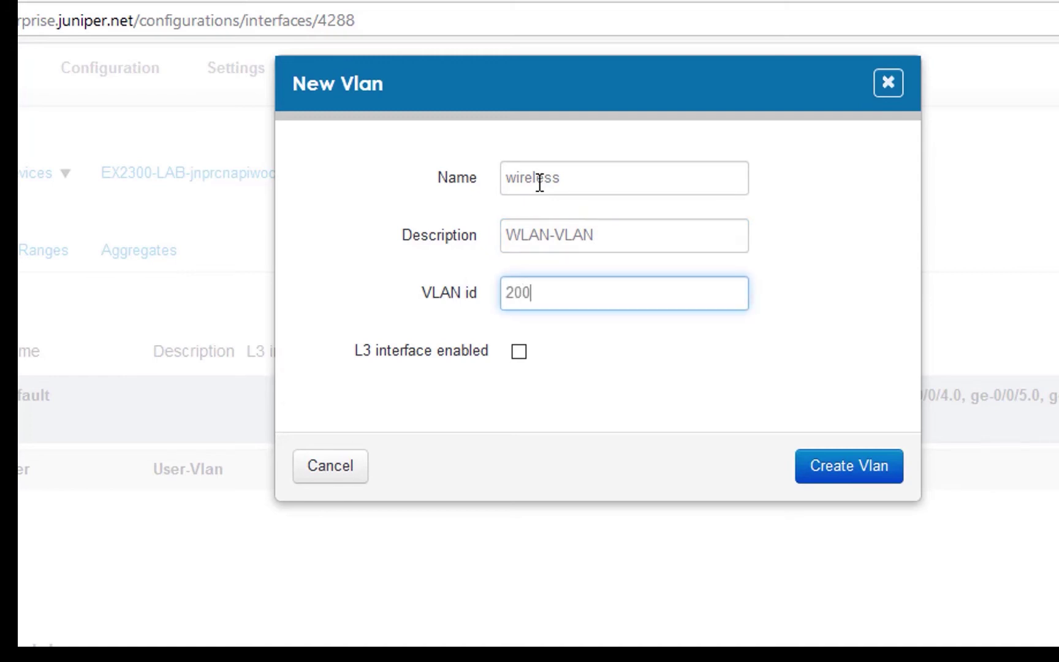
click(865, 477)
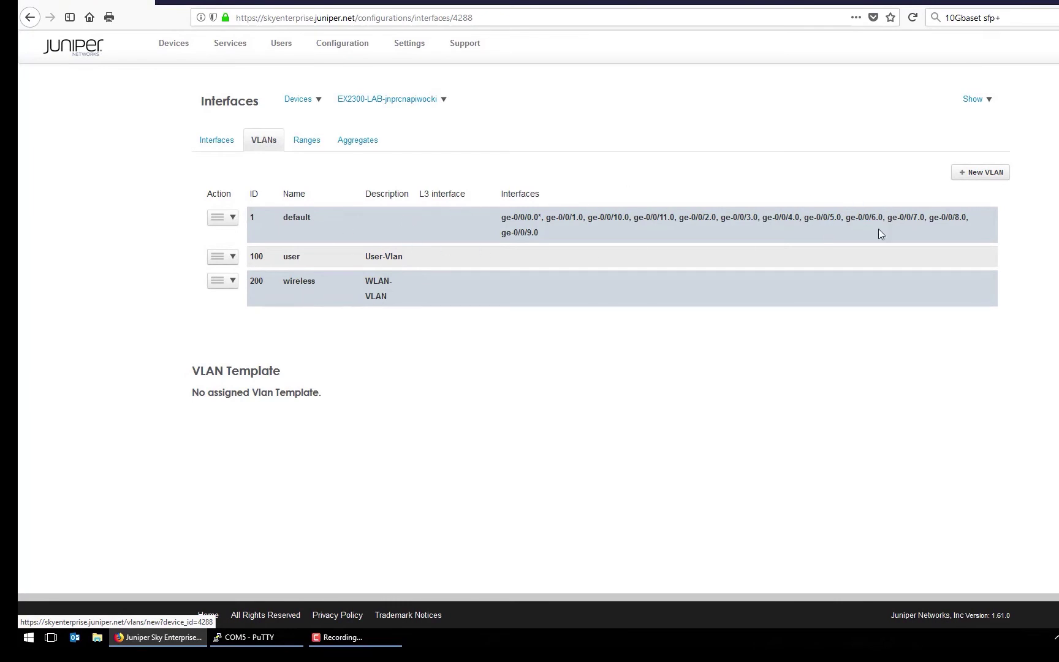
- Edit interface unit ge-0/0/0.0 and give it the description Trunk-to-Core
click(224, 145)
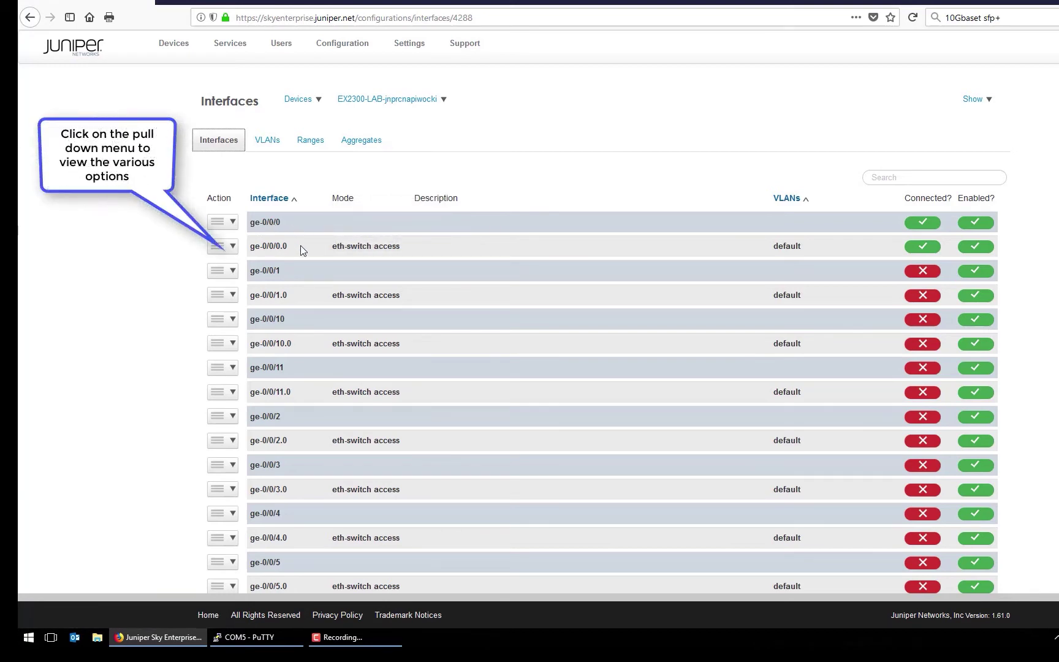
click(233, 246)
click(274, 268)
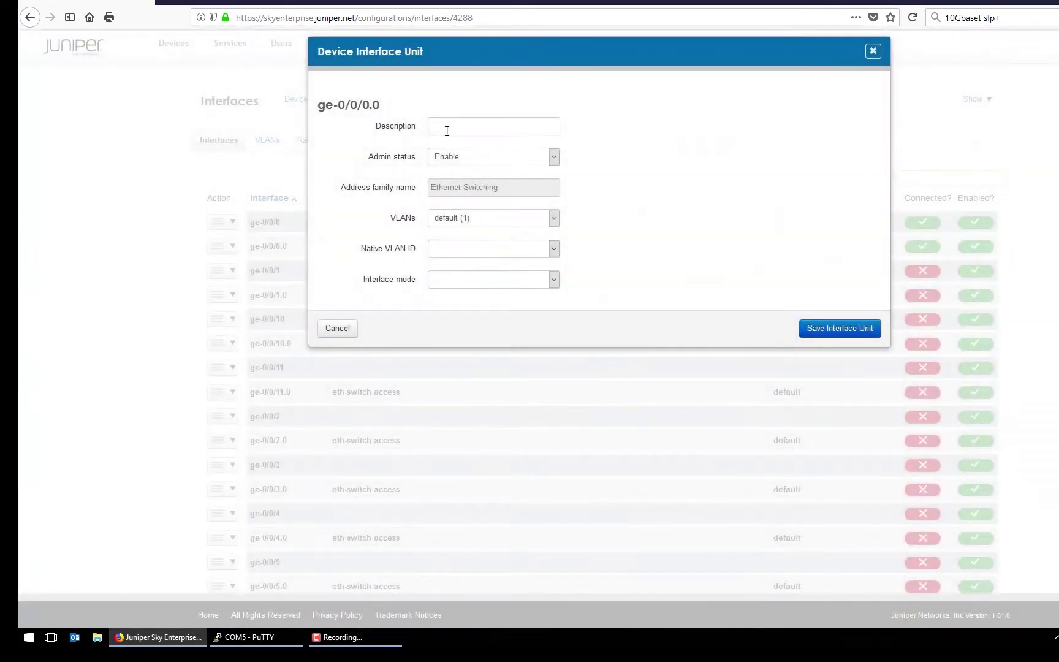
click(445, 127)
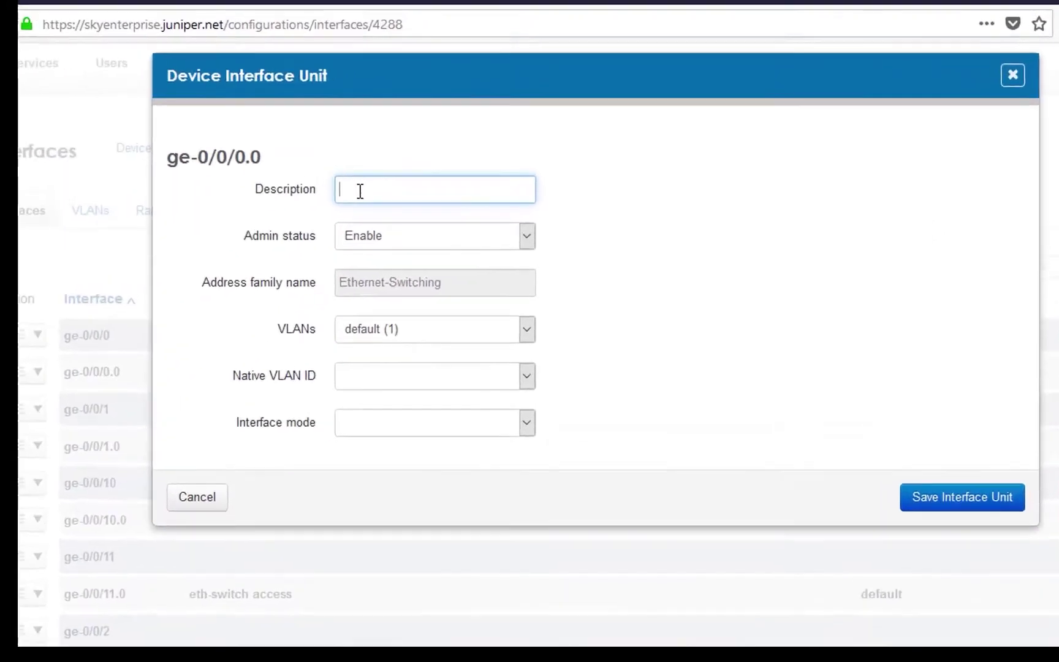
text(Trunk)
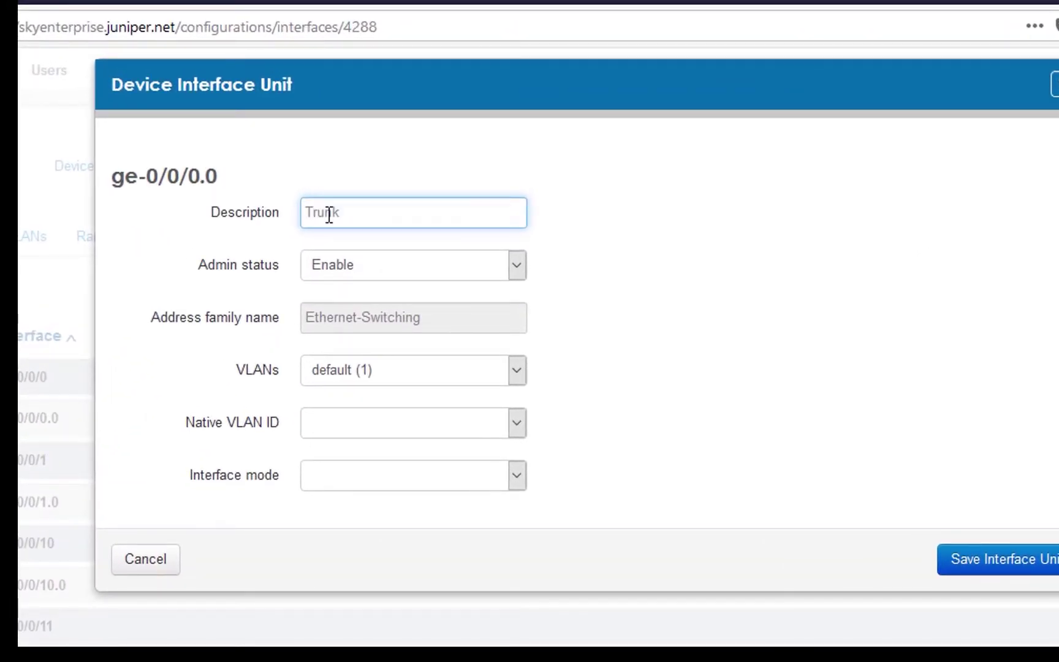
text(-to-Core)
- Set ge-0/0/0.0 to Trunk mode, replacing the default VLAN with user (100) and wireless (200)
click(517, 479)
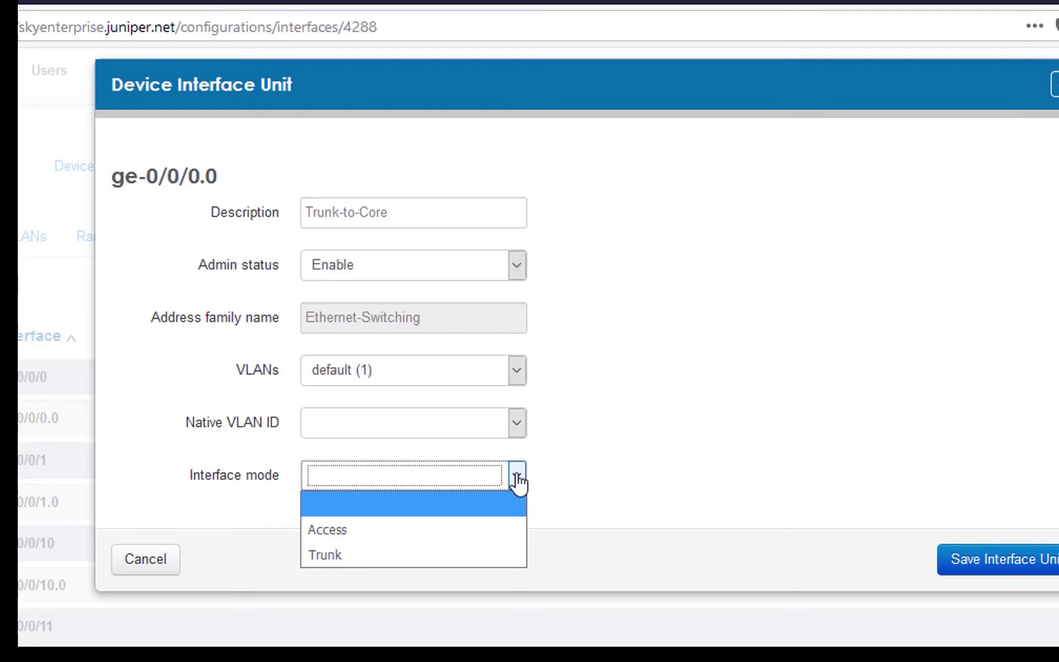
click(396, 555)
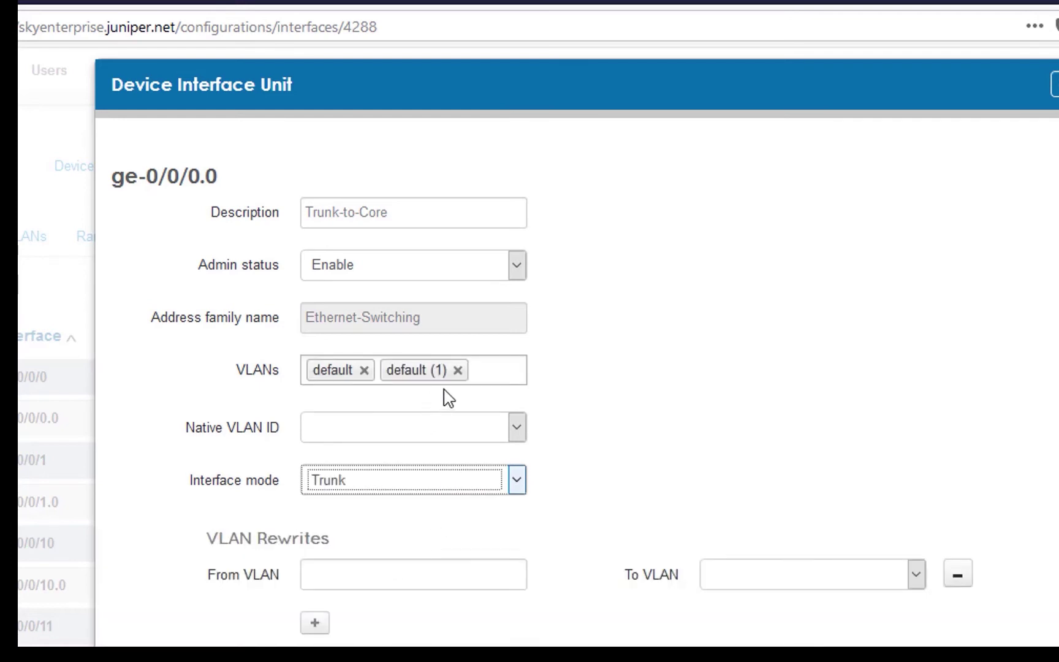
click(459, 370)
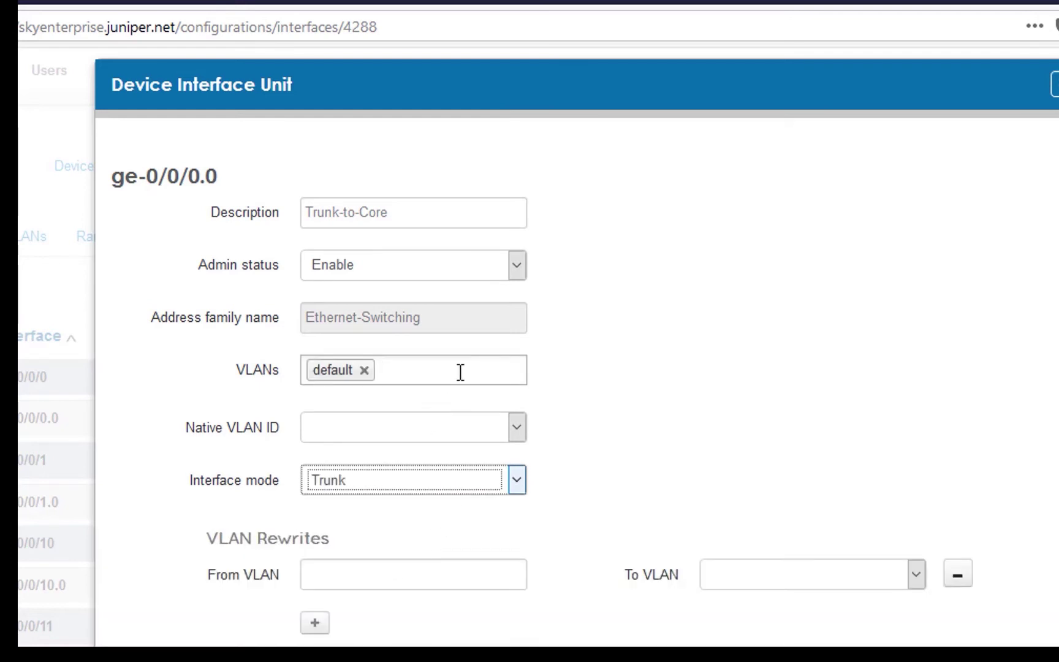
click(364, 370)
click(326, 370)
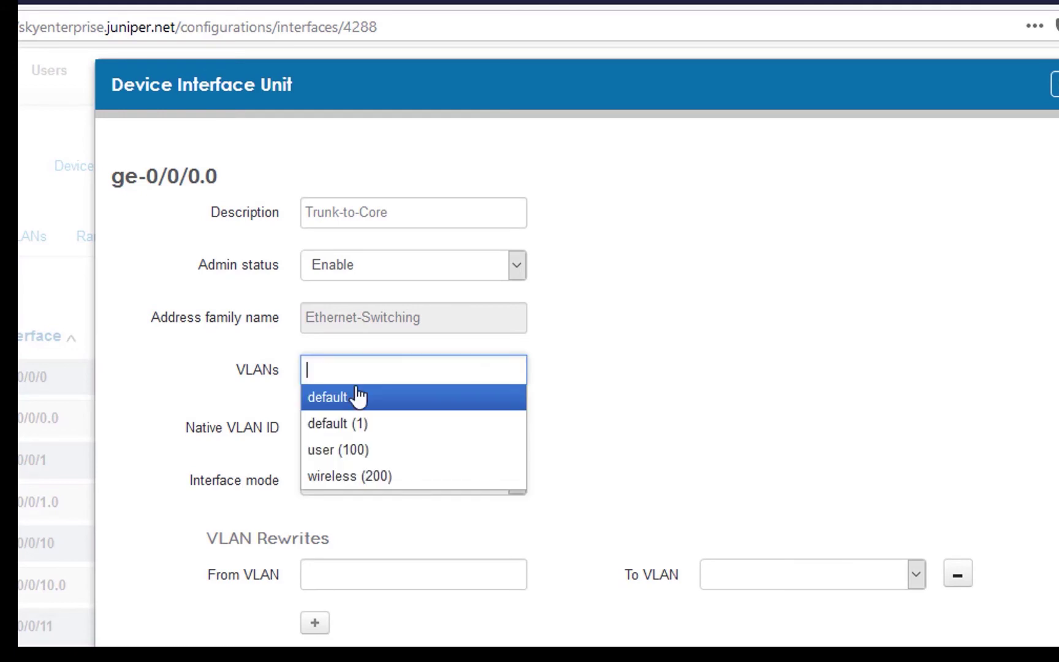
click(325, 454)
click(416, 371)
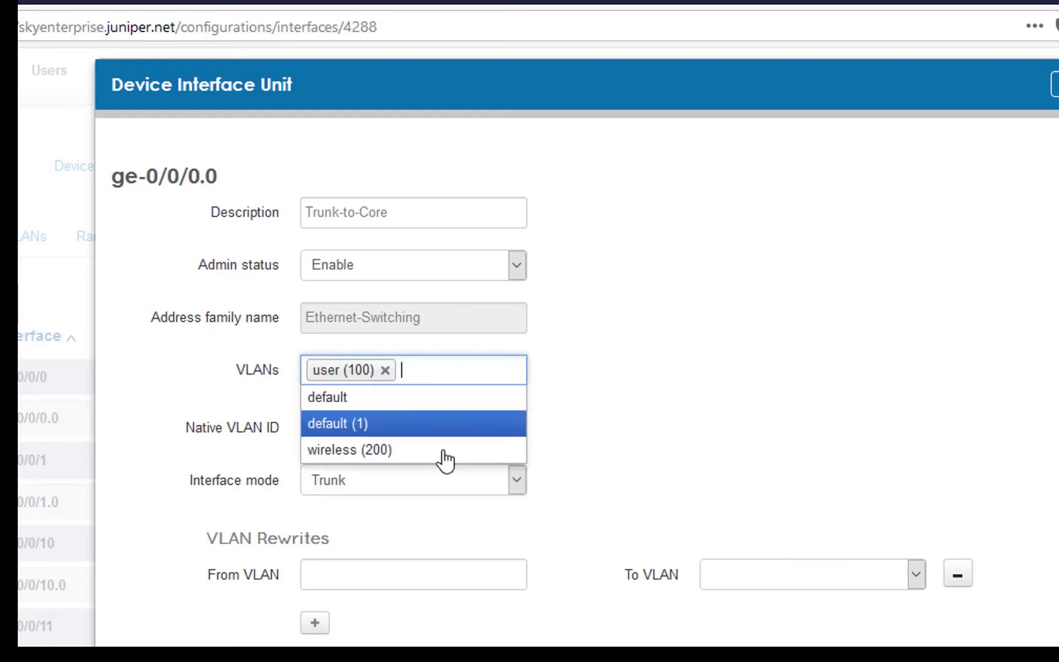
click(435, 452)
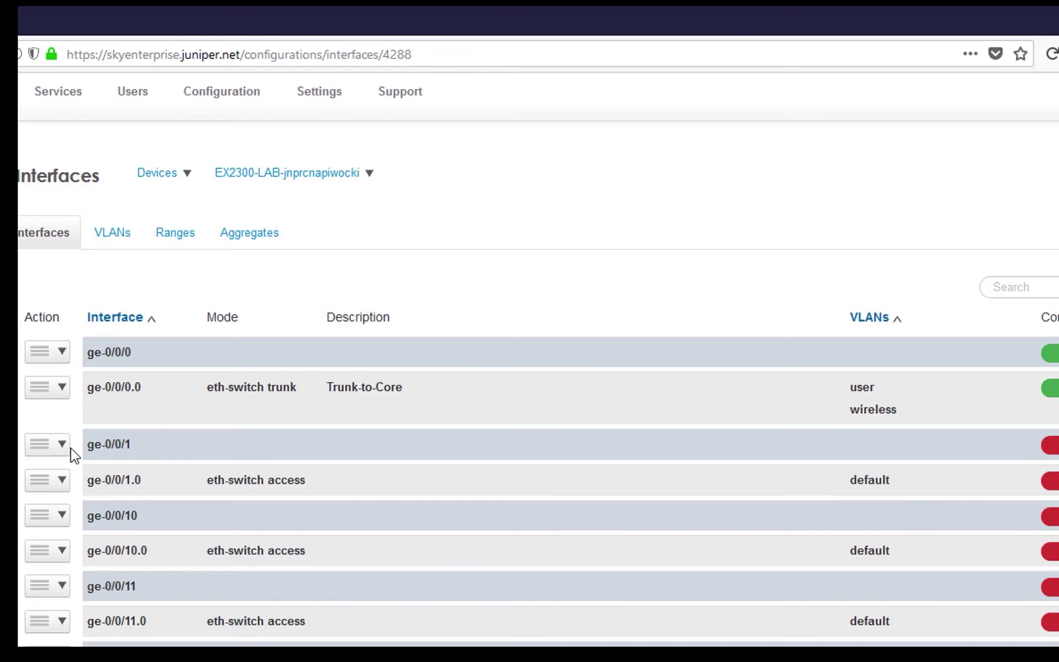
- Save ge-0/0/1.0 as an Access port described AP-Port on the wireless (200) VLAN
click(62, 487)
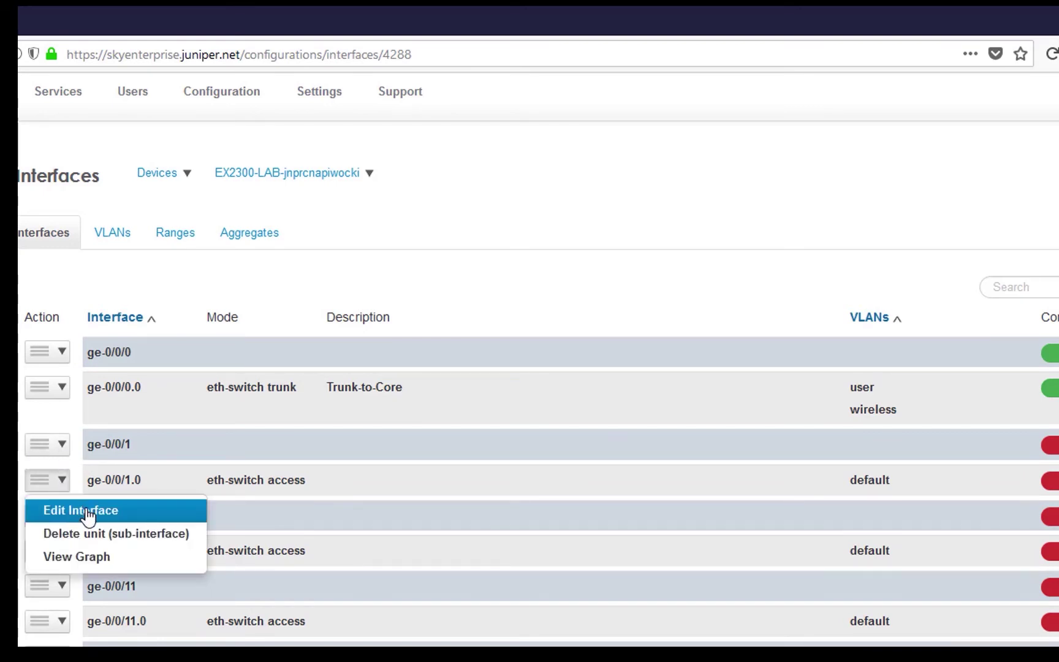
click(87, 512)
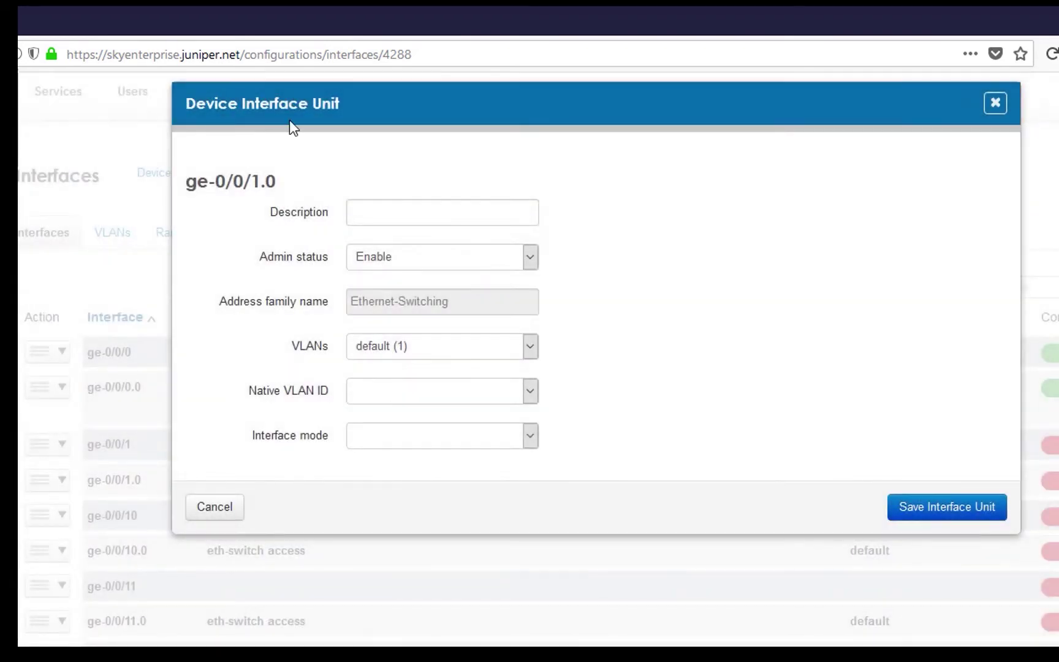
click(373, 220)
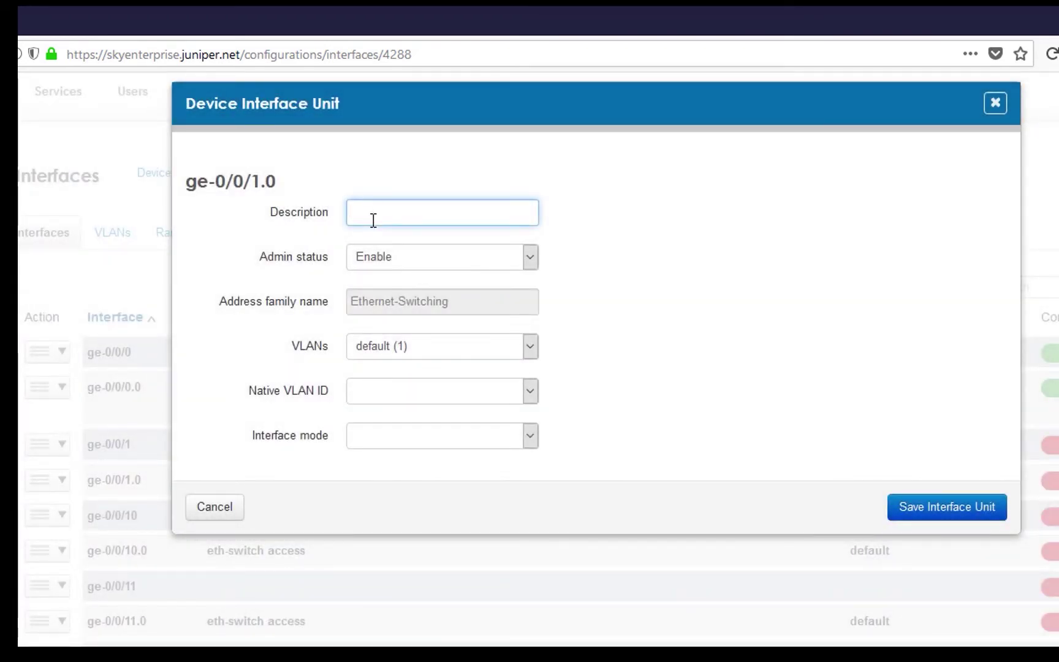
text(AP )
text(Po)
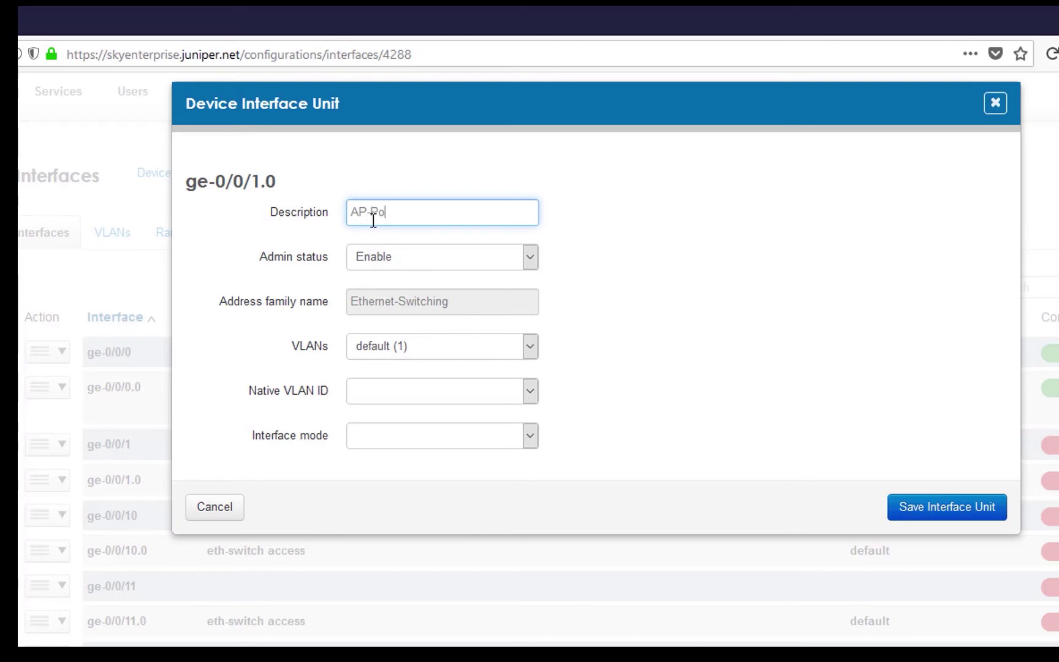
text(e)
click(530, 358)
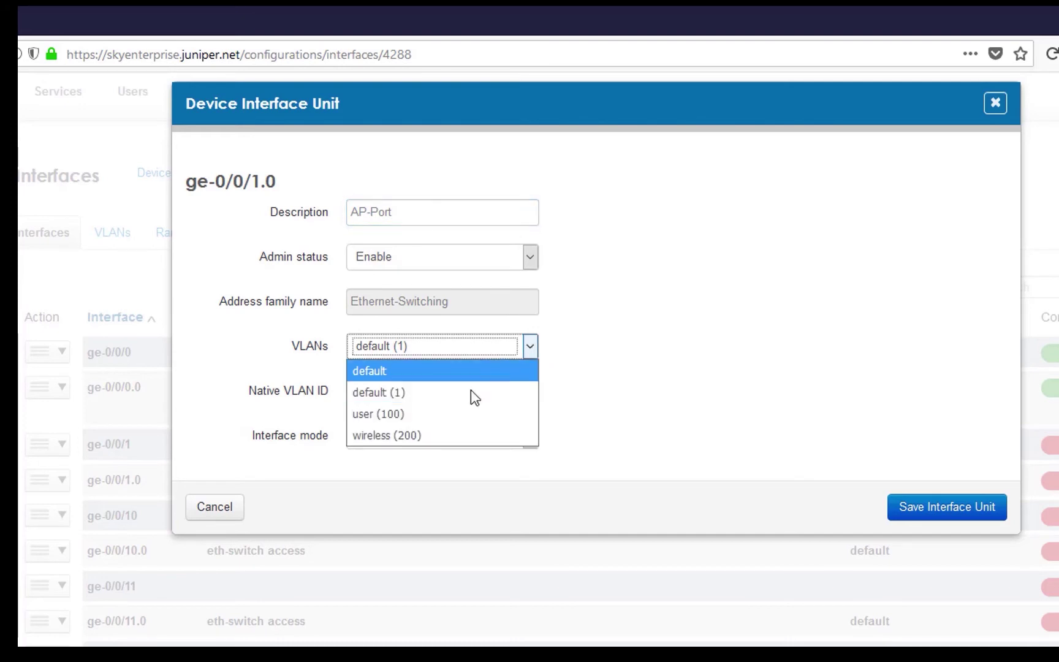
click(449, 436)
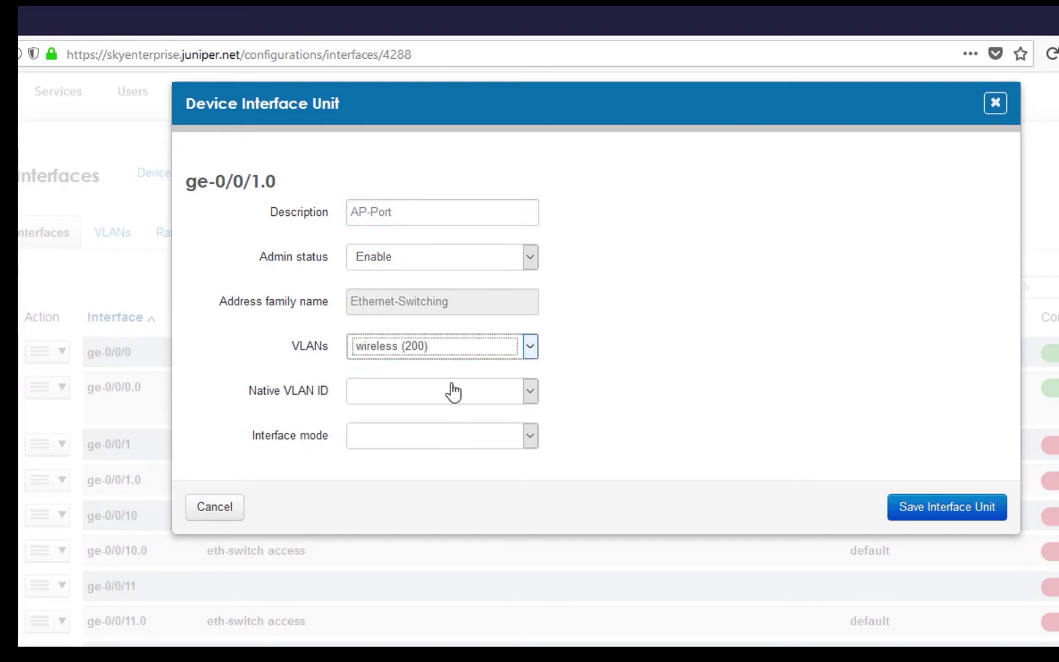
click(530, 438)
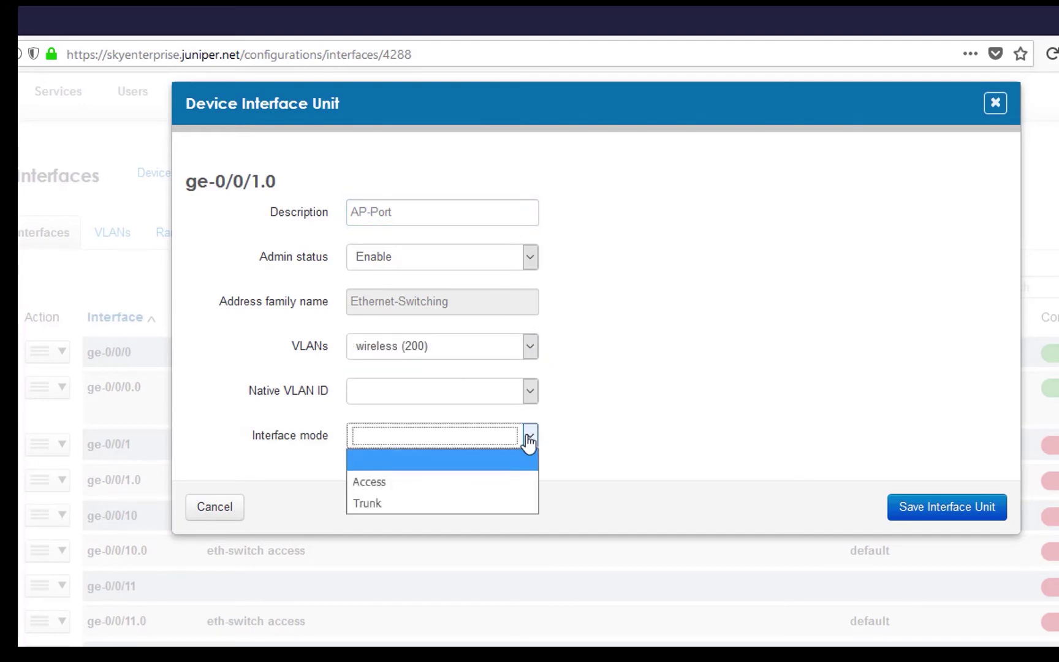
click(450, 482)
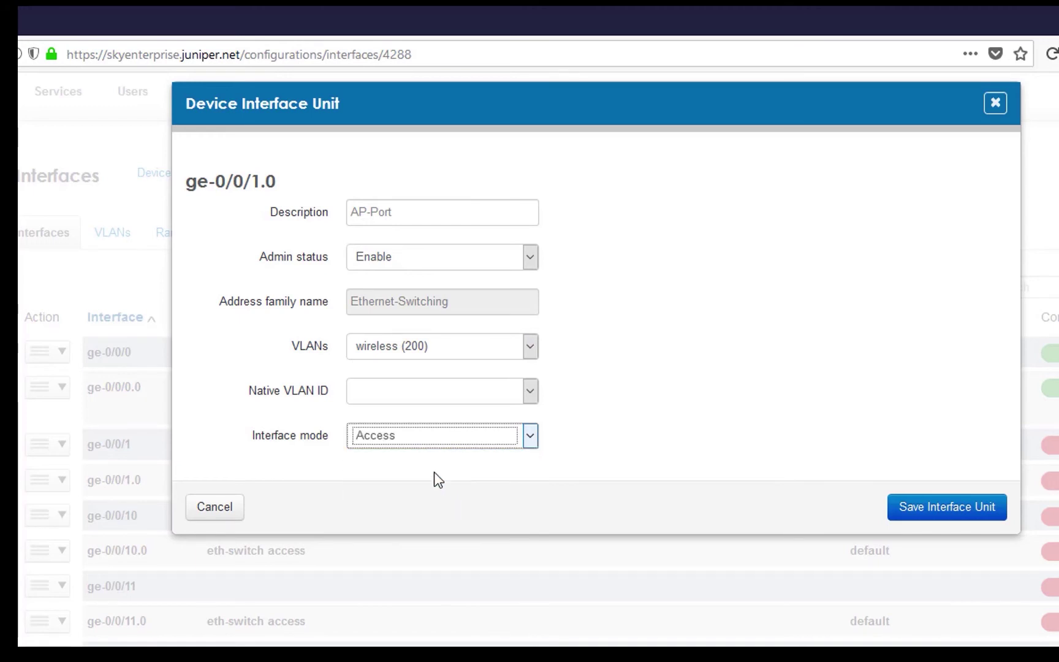
click(942, 508)
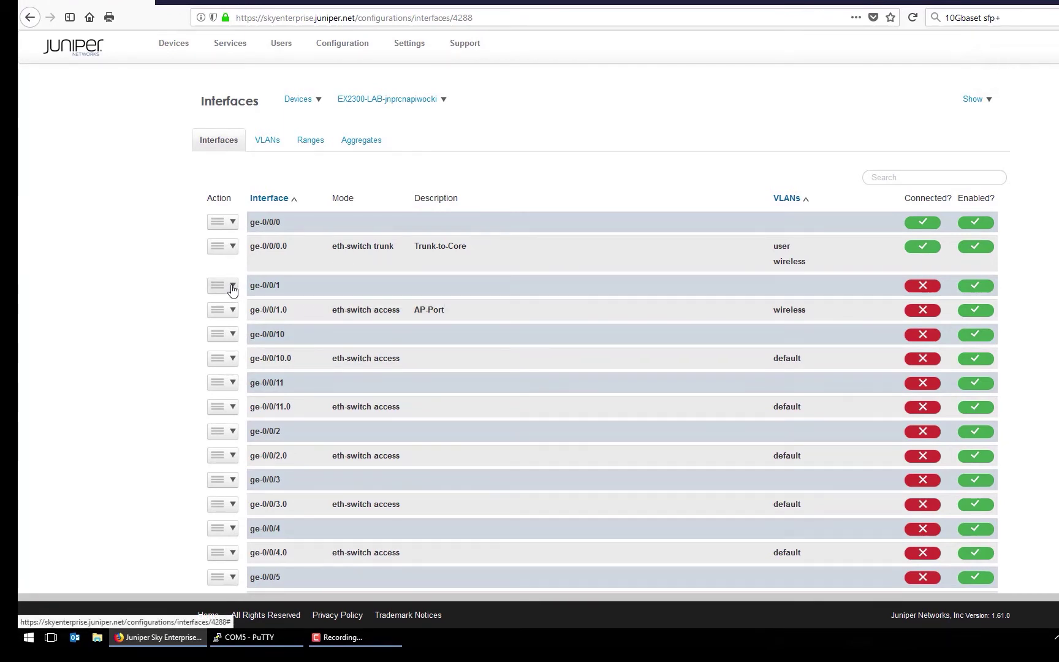
click(232, 286)
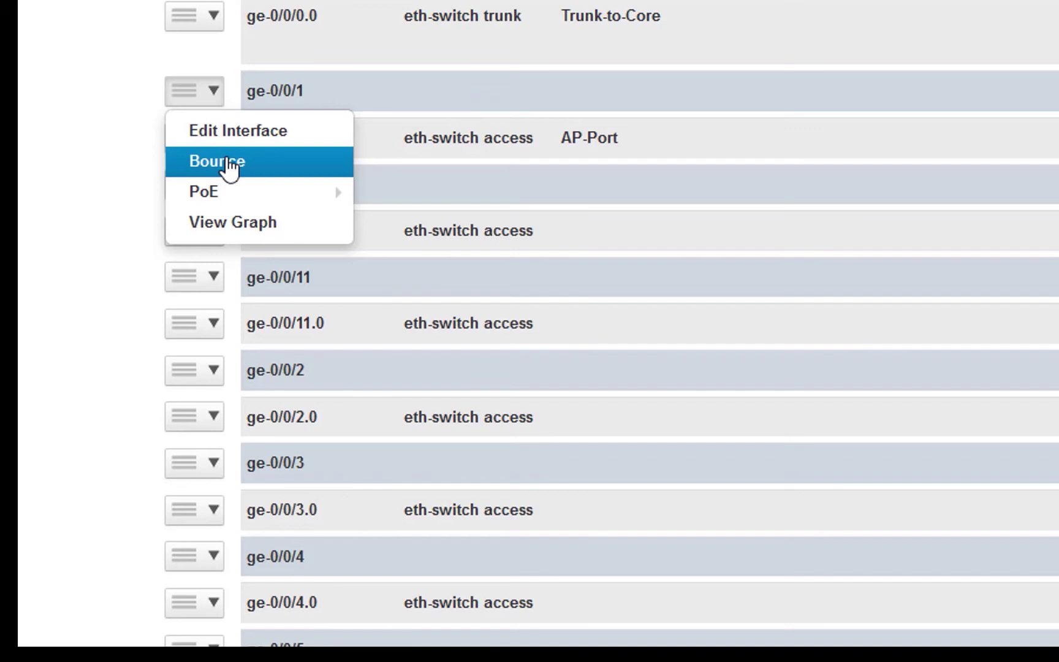
mouse_move(224, 192)
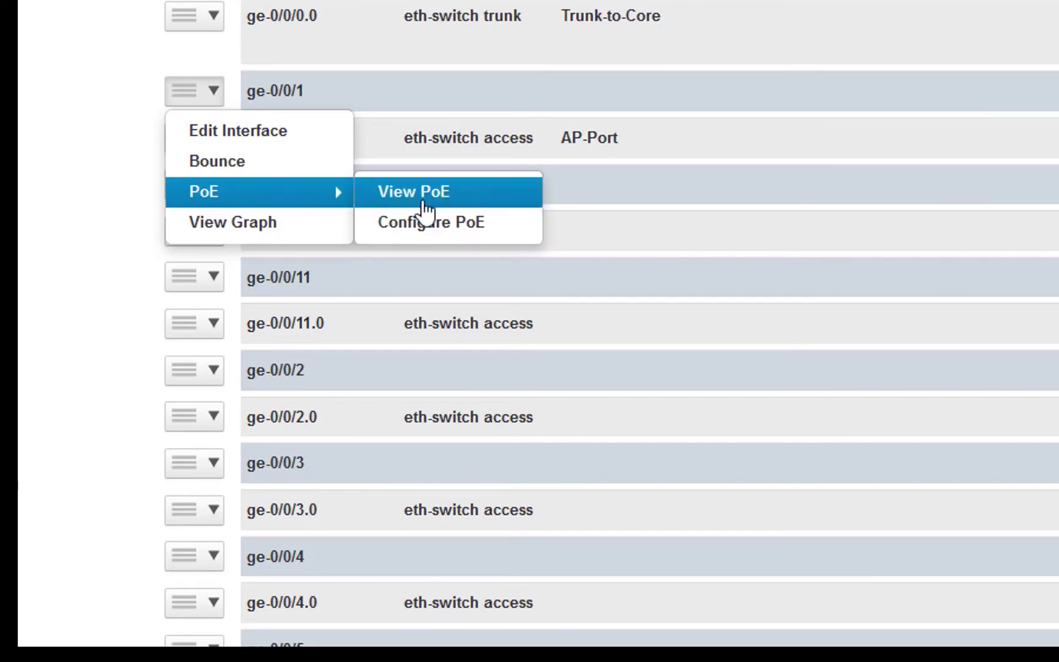
click(422, 223)
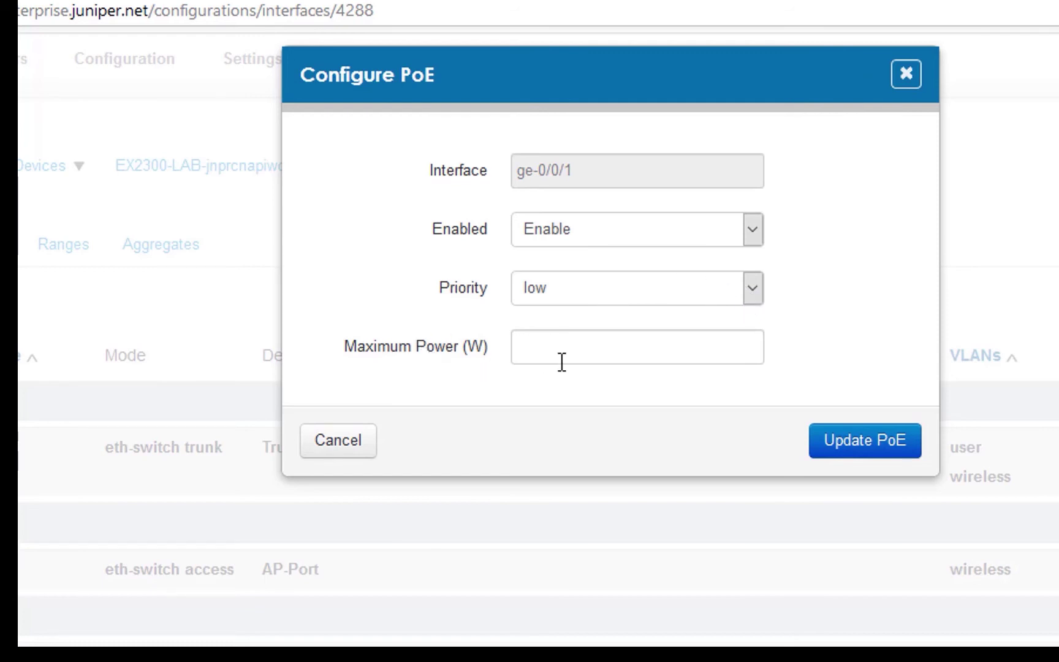
click(361, 449)
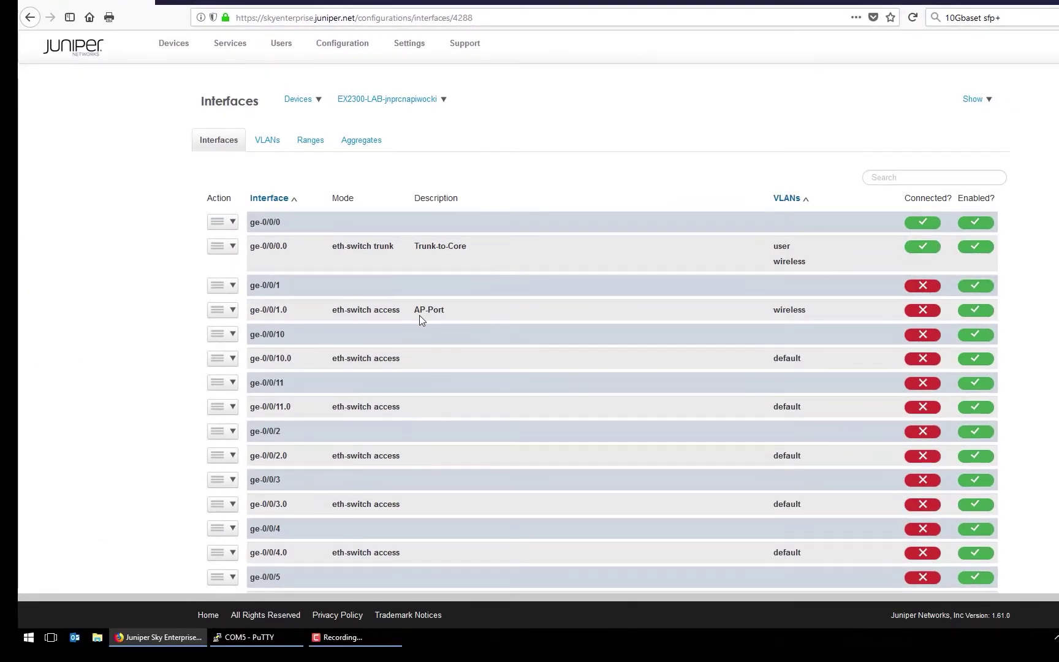
- Edit ge-0/0/2.0 to use the user (100) VLAN, keeping its mode, and save it
scroll(419, 315, down, 2)
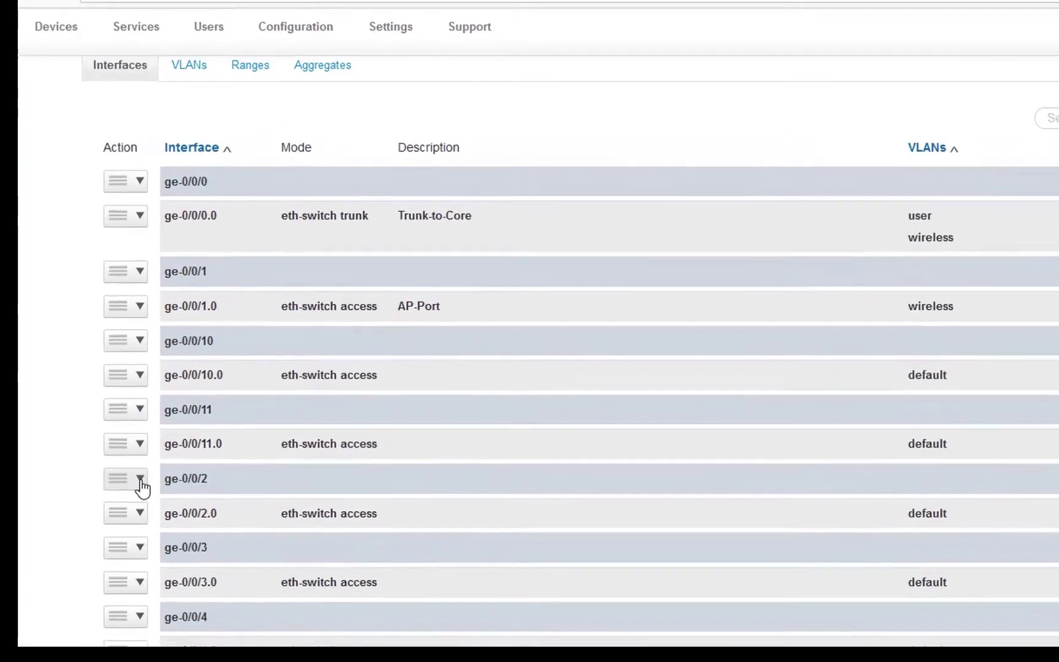
click(141, 513)
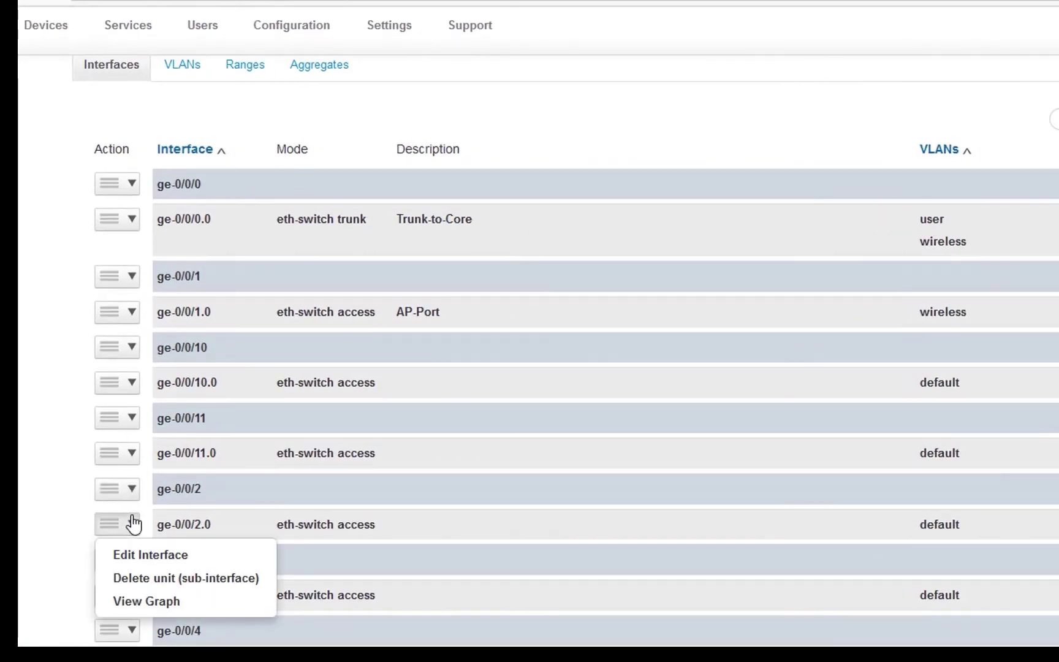
click(158, 555)
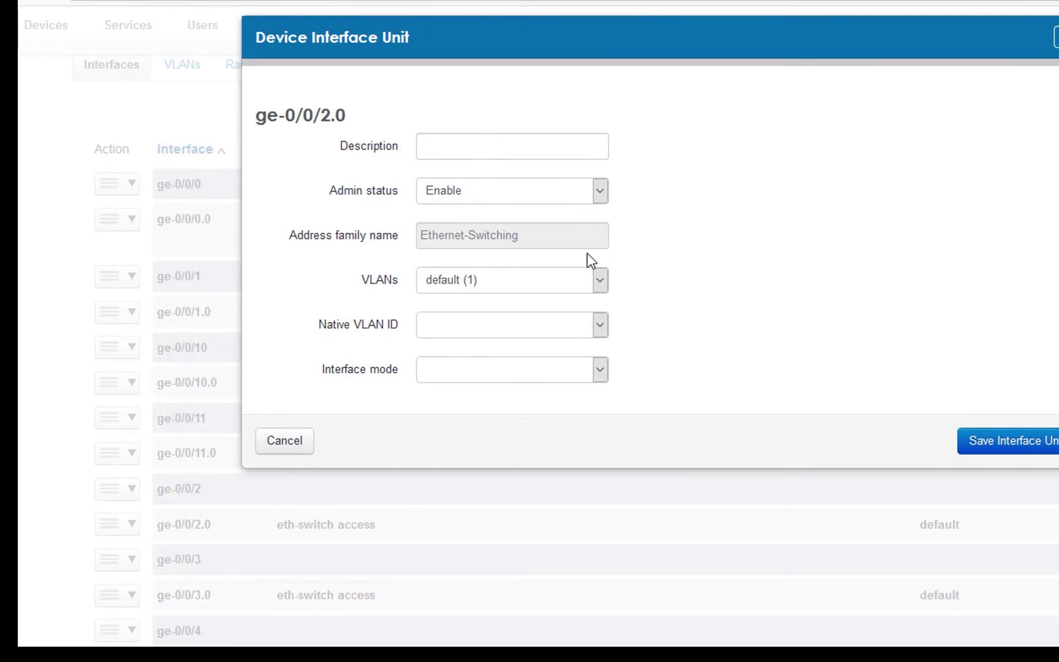
click(599, 283)
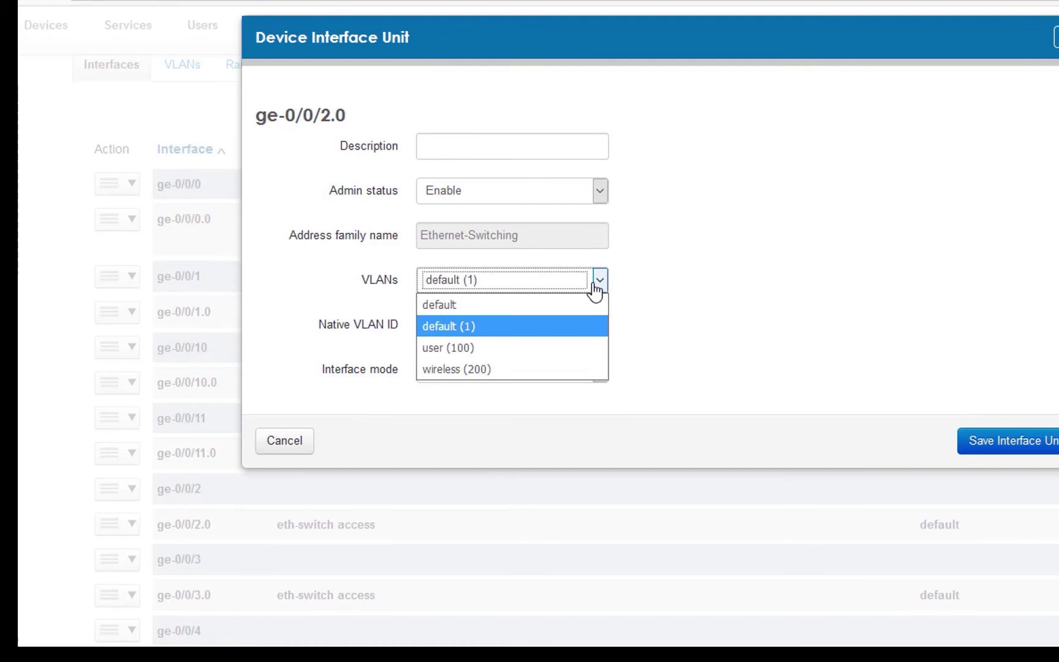
click(491, 354)
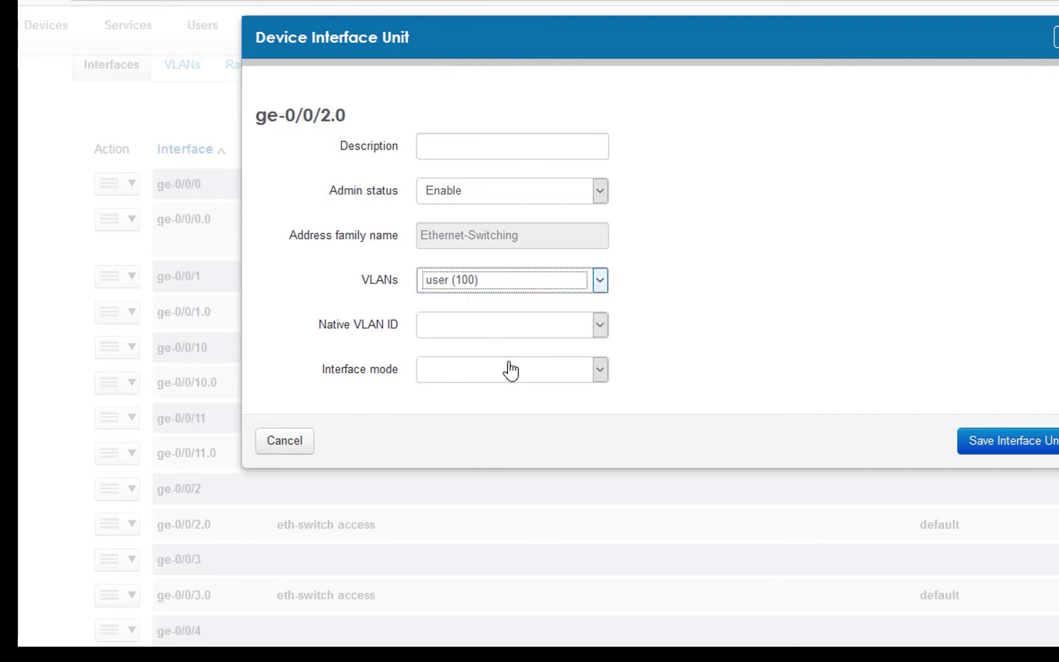
click(603, 371)
click(603, 370)
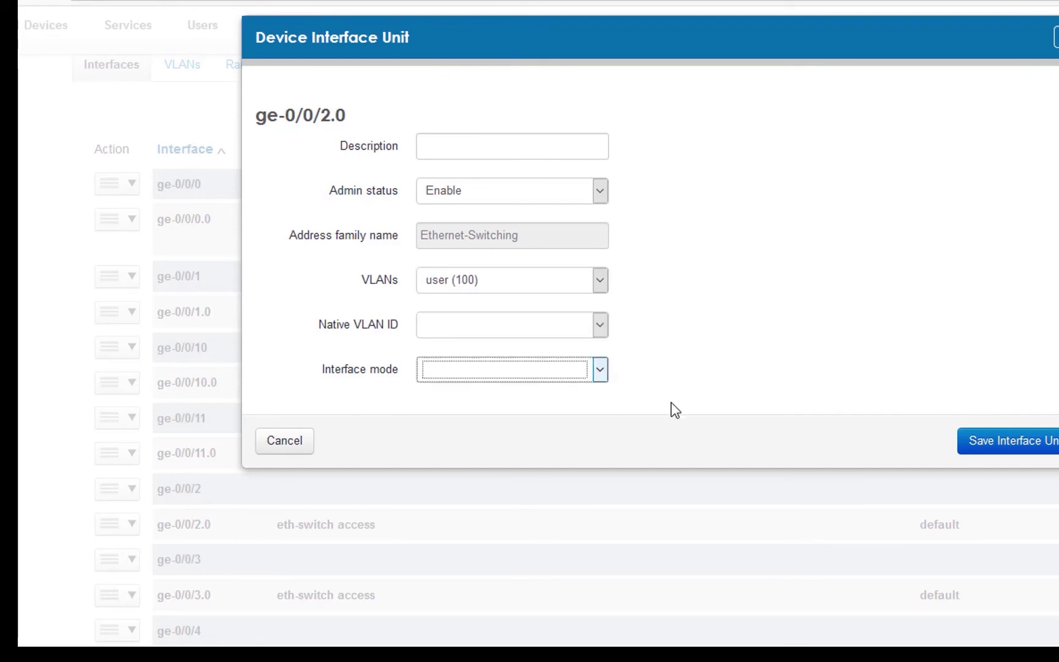
click(1007, 452)
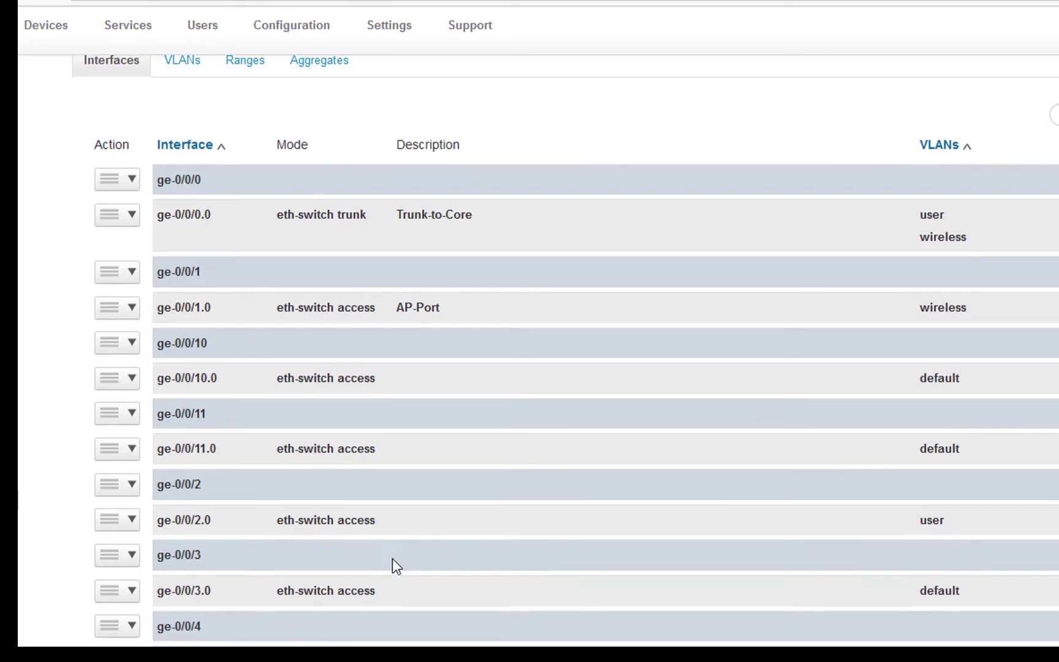
- Return to the top of the Interfaces page and show the empty Ranges view
scroll(392, 561, down, 8)
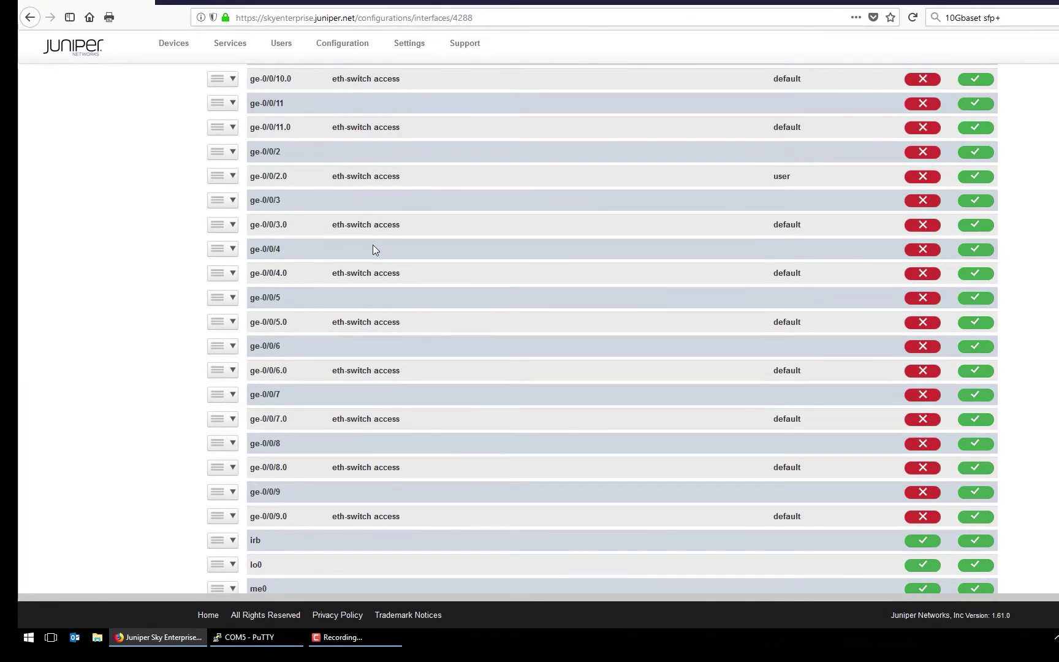
scroll(379, 247, up, 2)
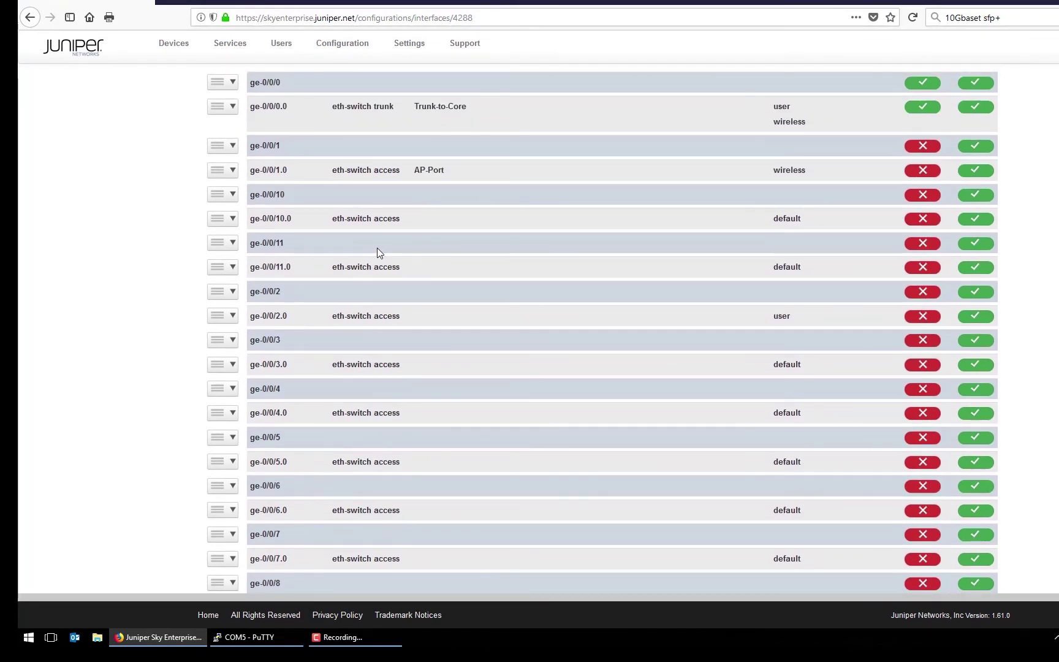
scroll(381, 299, down, 2)
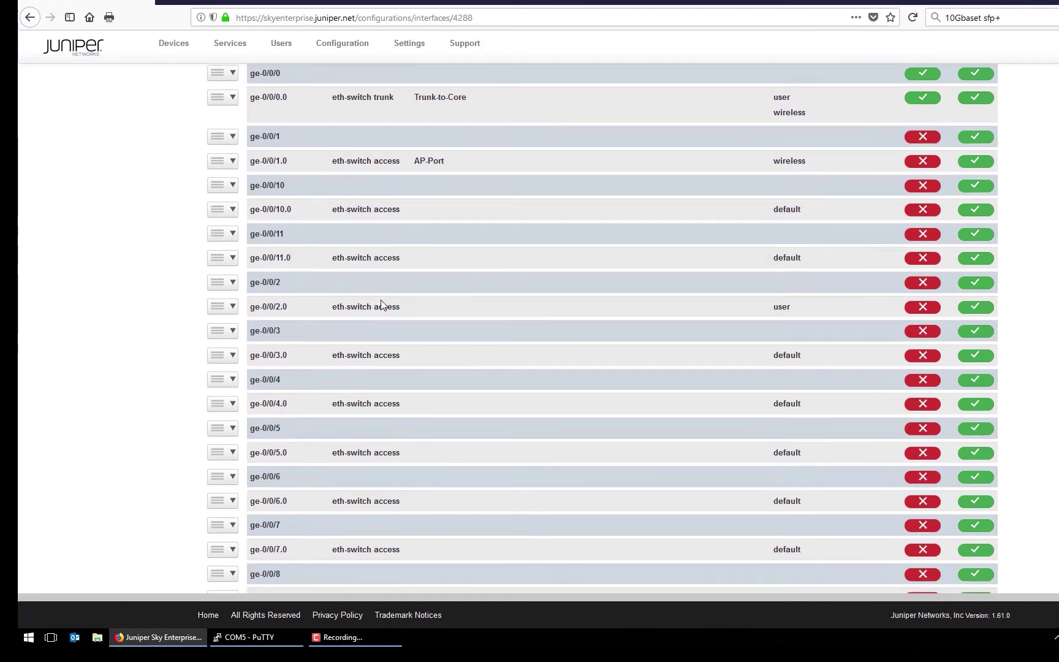
scroll(380, 304, up, 2)
scroll(380, 303, up, 2)
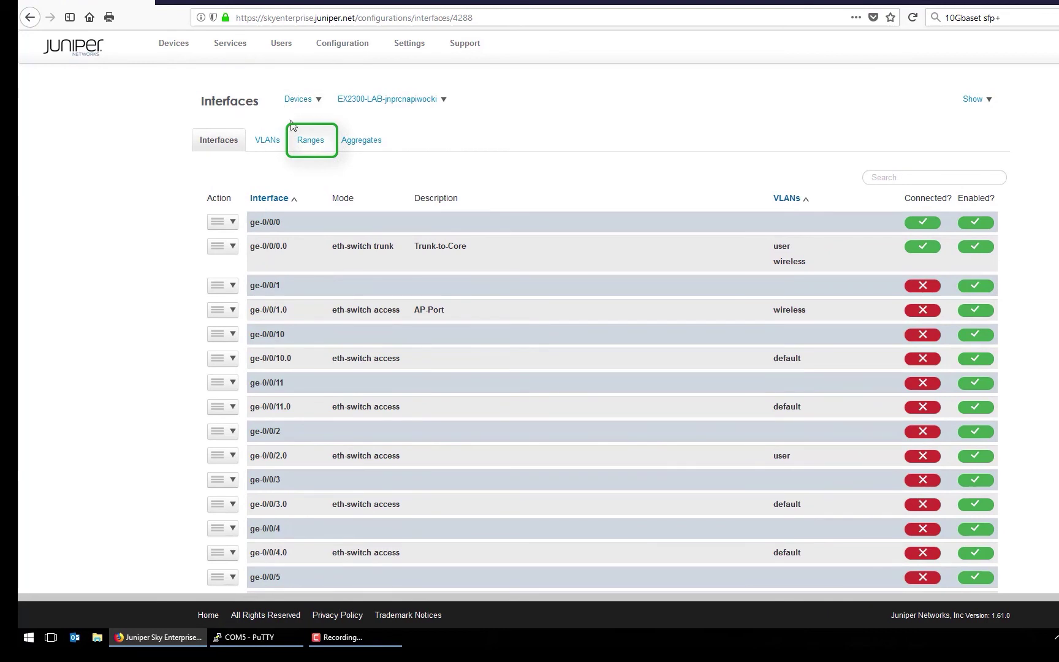
click(303, 138)
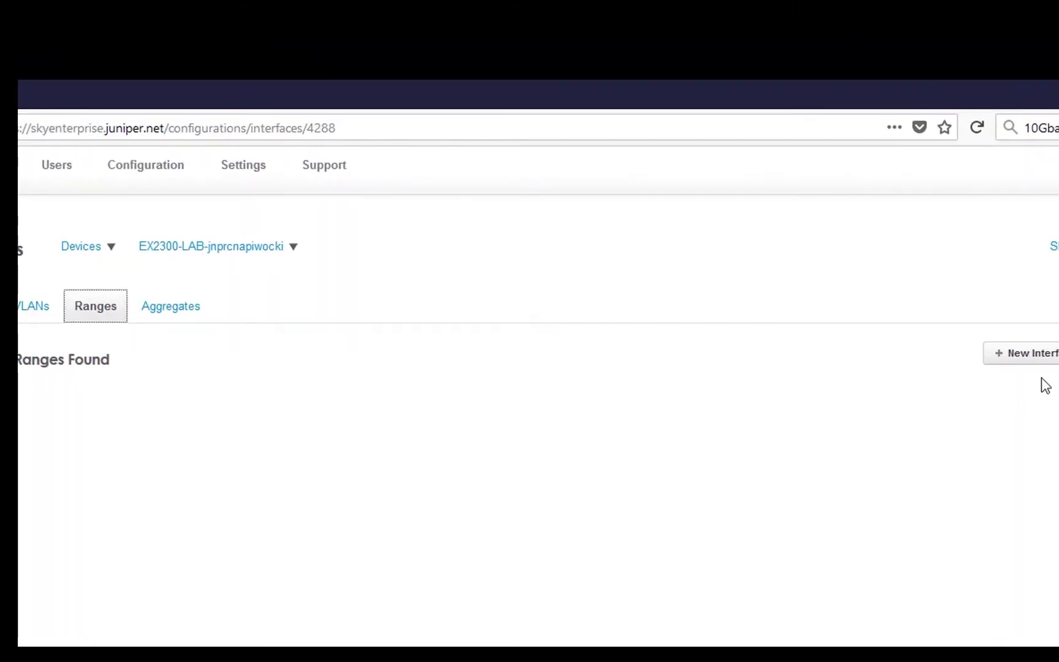
- Start a new interface range and name it 'user-ports'
click(1036, 354)
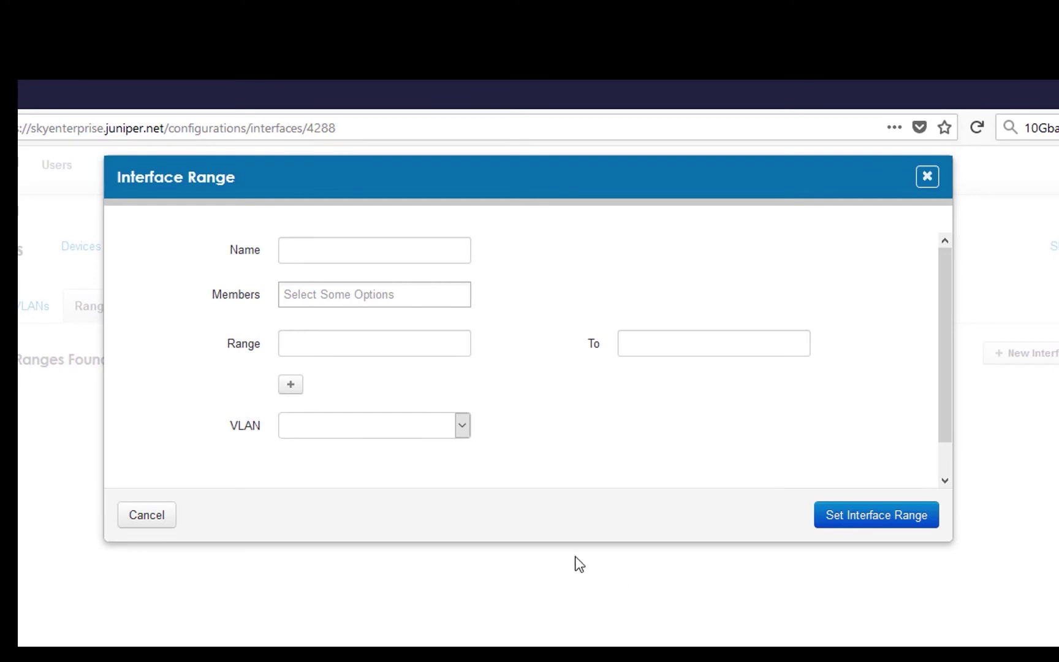
click(299, 250)
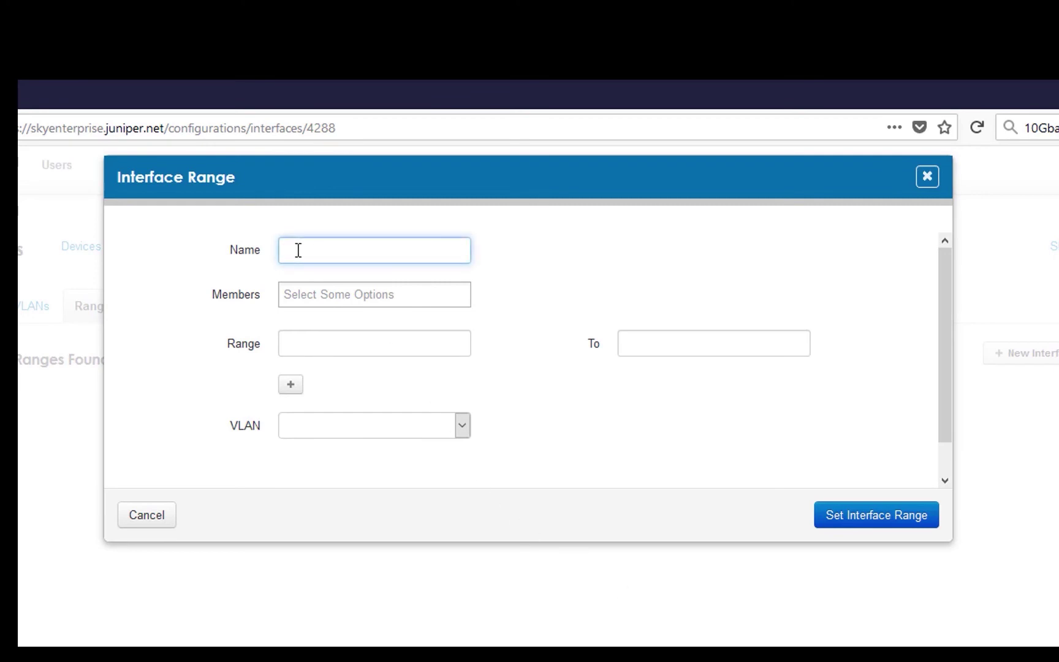
text(user-portds)
key(BackSpace)
key(BackSpace)
text(s)
- Try adding ge-0/0/3 and ge-0/0/4 as individual members, then remove them again
click(300, 342)
click(304, 292)
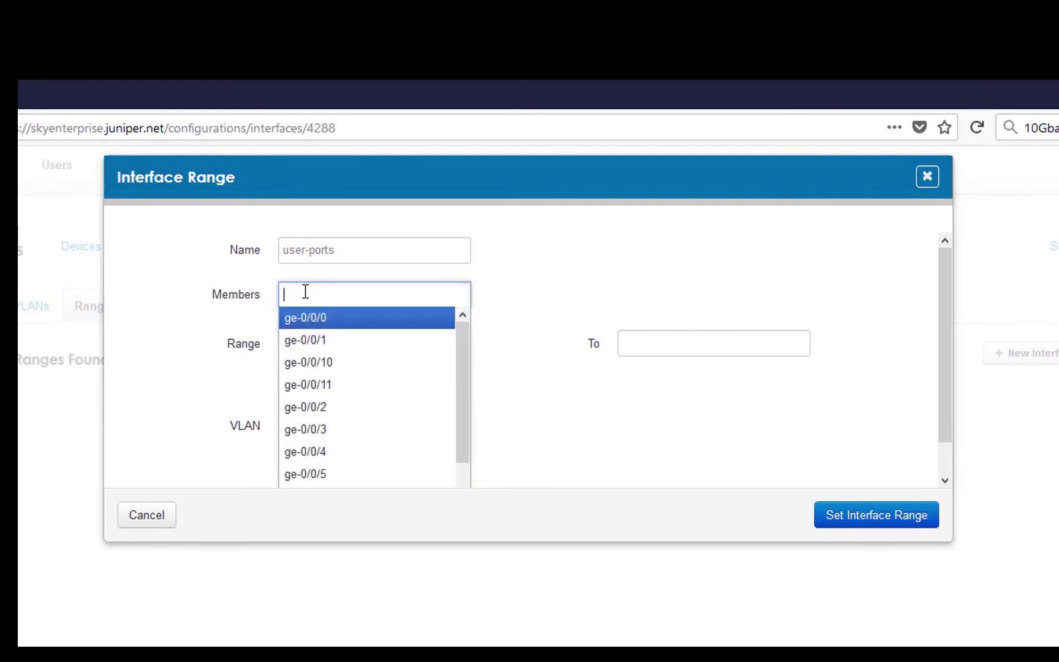
click(329, 430)
click(383, 287)
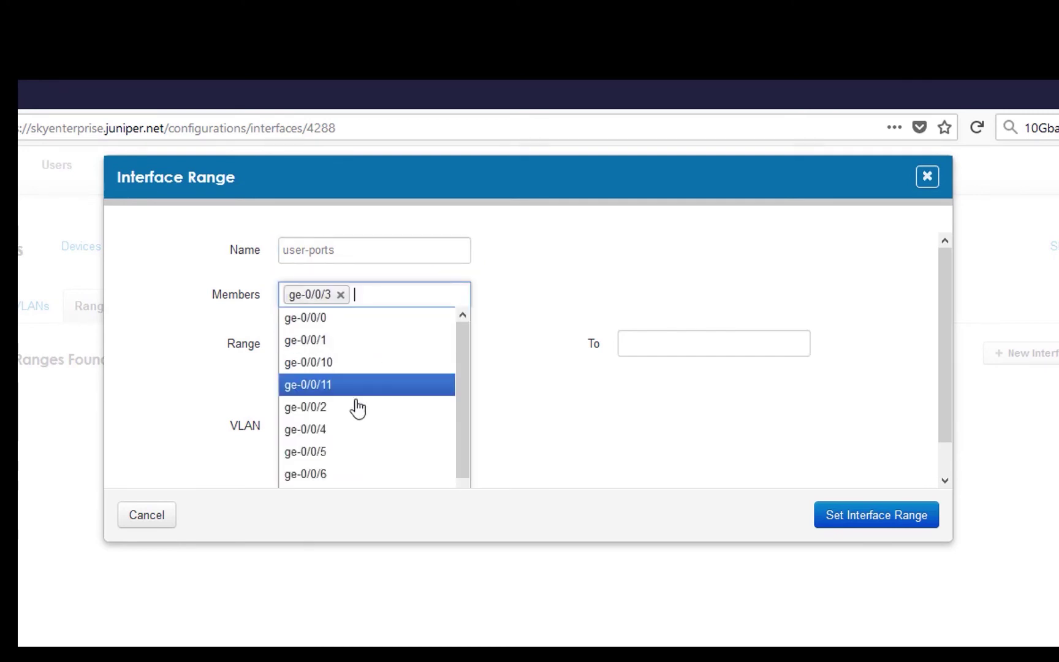
click(324, 429)
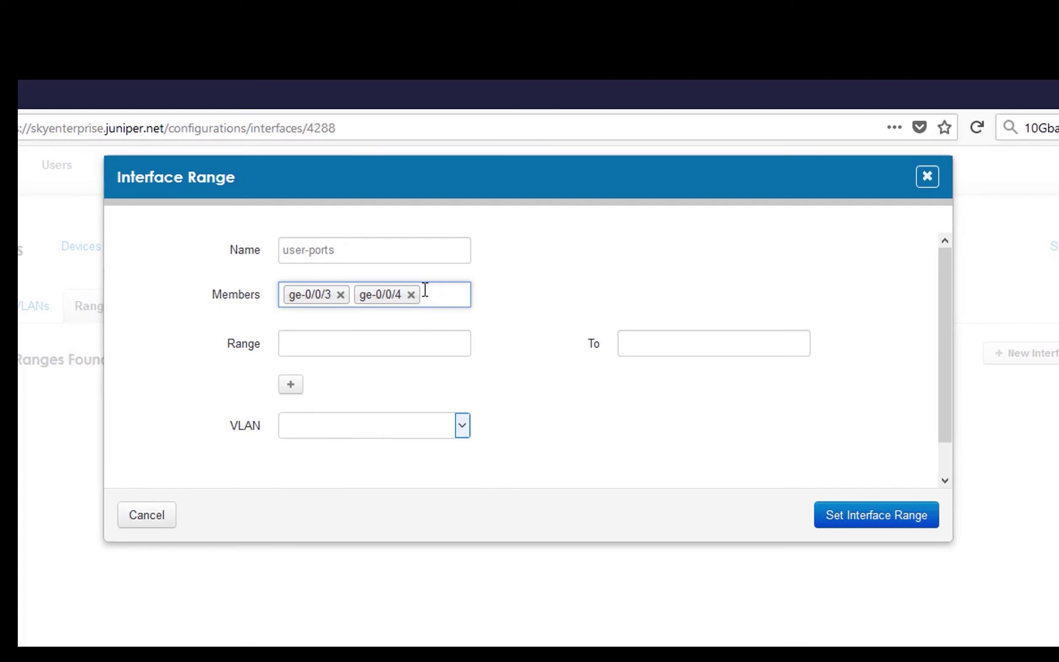
click(411, 295)
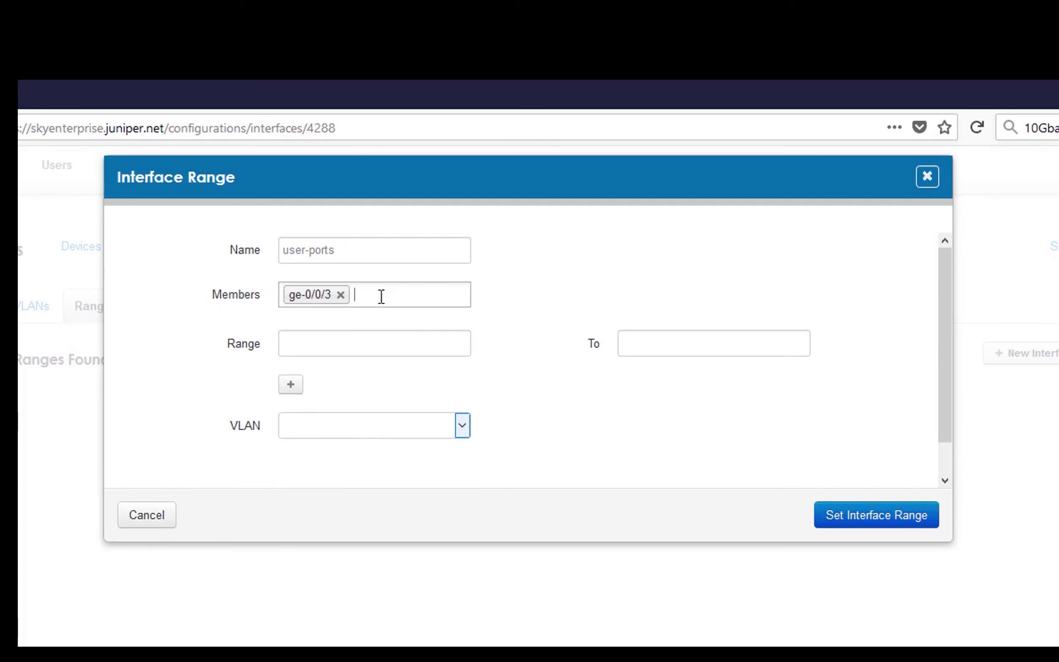
click(339, 295)
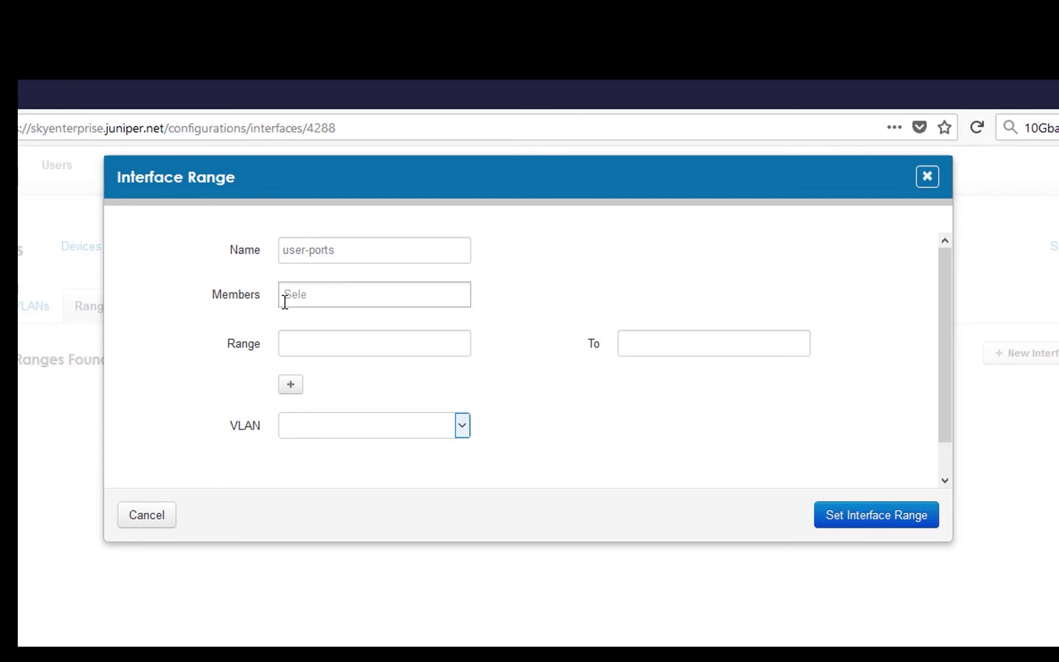
- Set the range from ge-0/0/3 to ge-0/0/9 on VLAN user (100) and save it
click(303, 347)
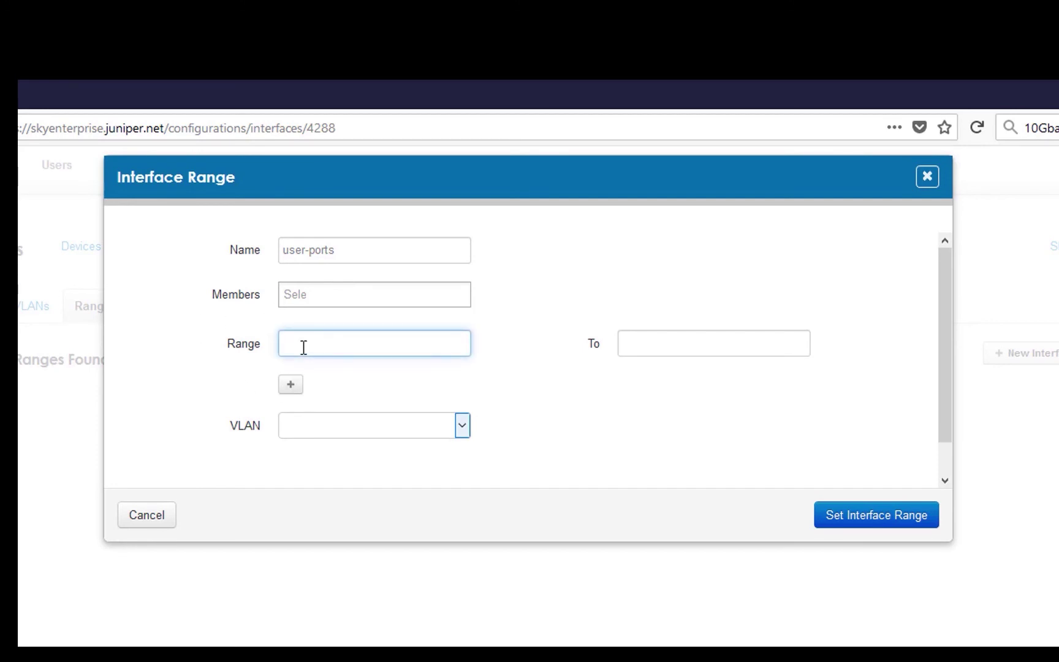
text(ge-0/0/3)
key(Tab)
text(ge-)
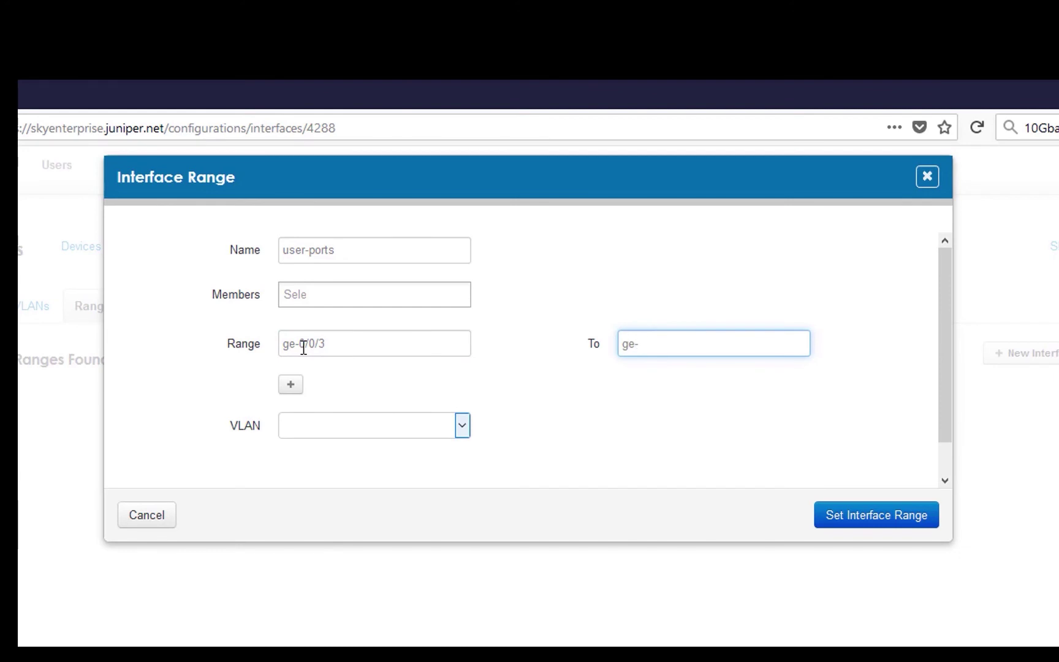
text(0/0/9)
click(459, 434)
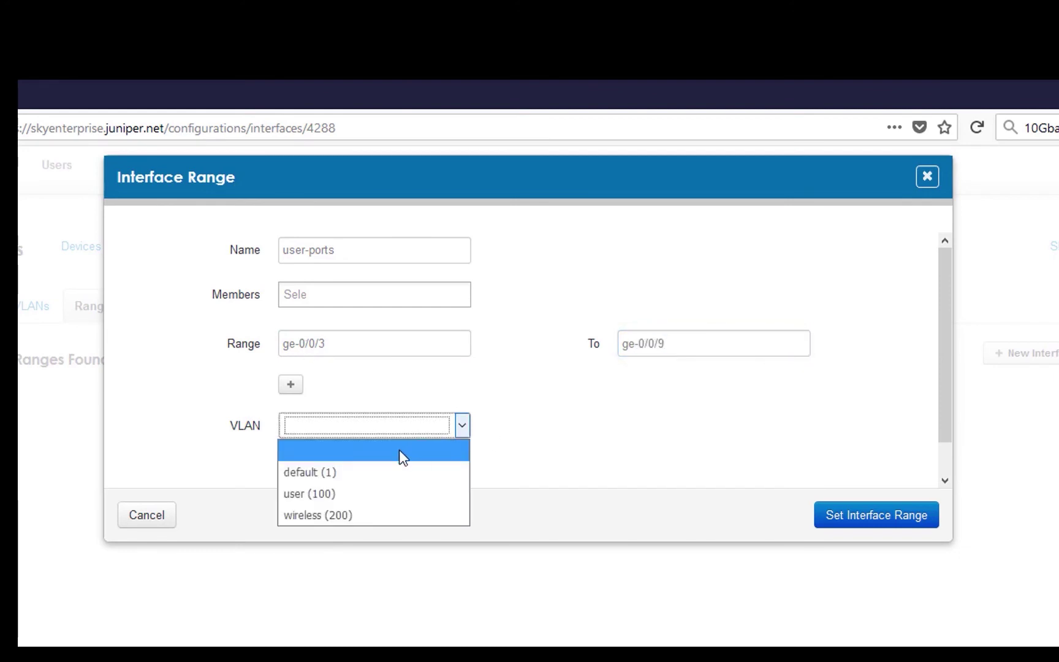
click(359, 493)
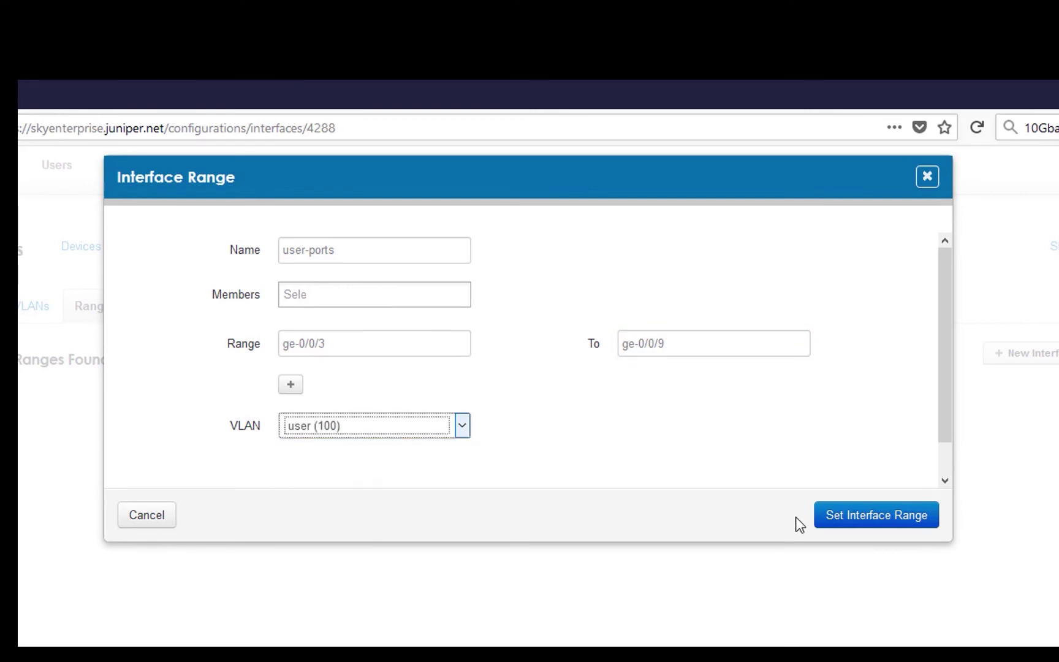
click(868, 516)
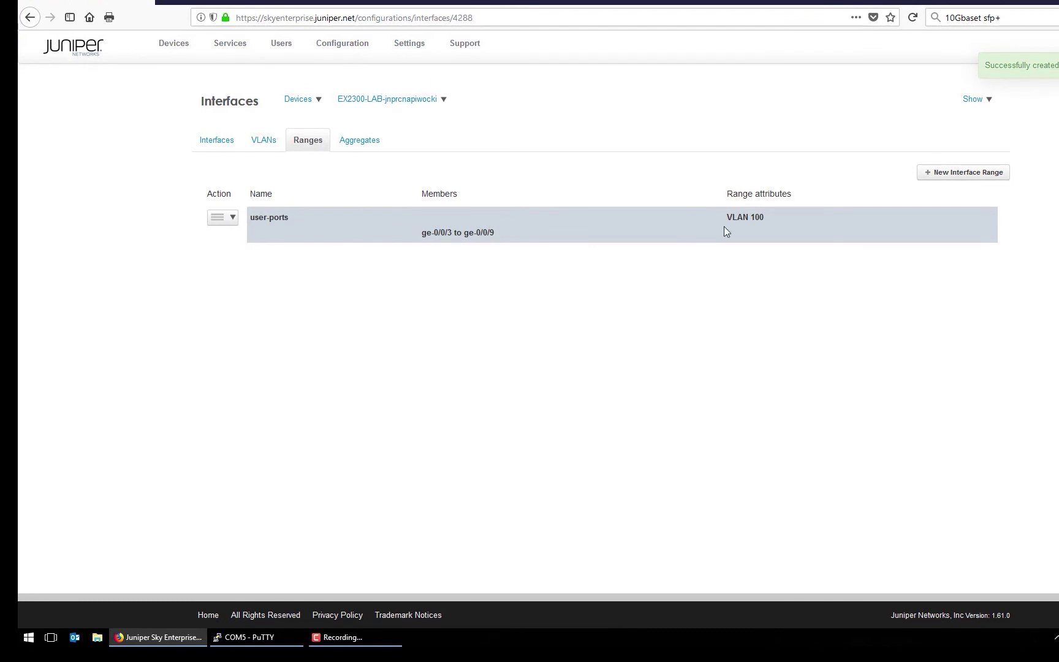
- Show the Interfaces list and check ge-0/0/3.0 through ge-0/0/9.0 are on VLAN user
click(215, 141)
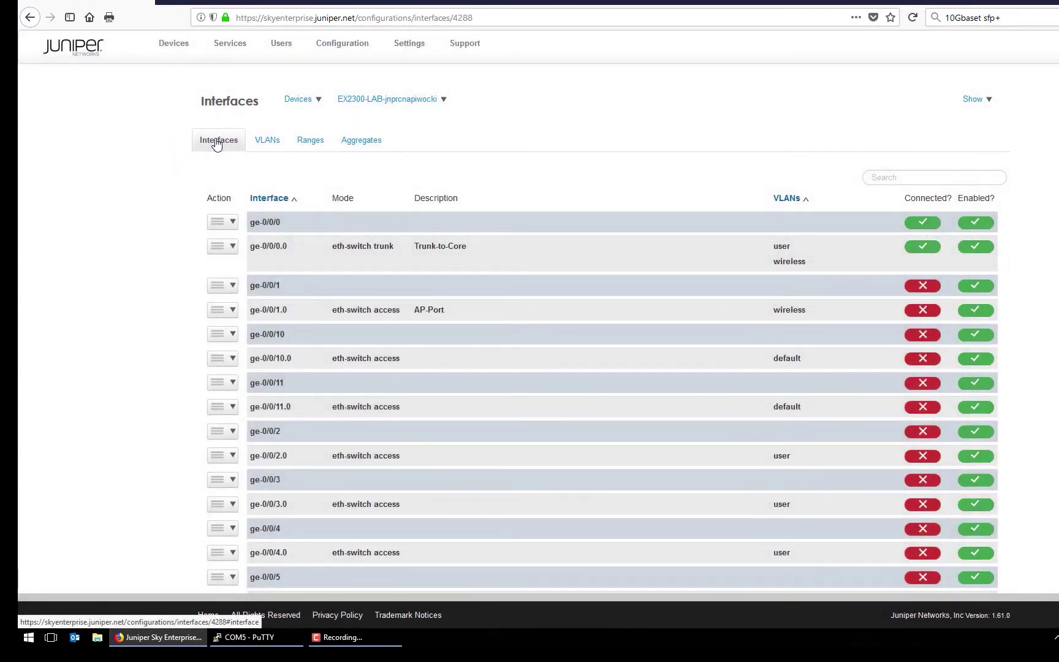
scroll(776, 314, down, 4)
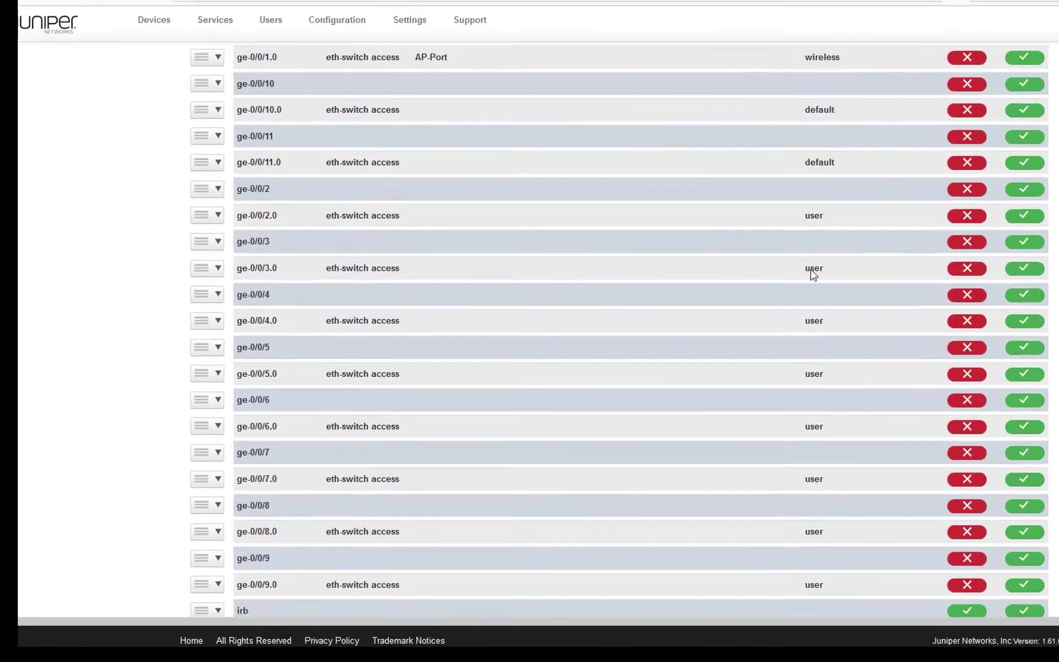
scroll(813, 275, down, 3)
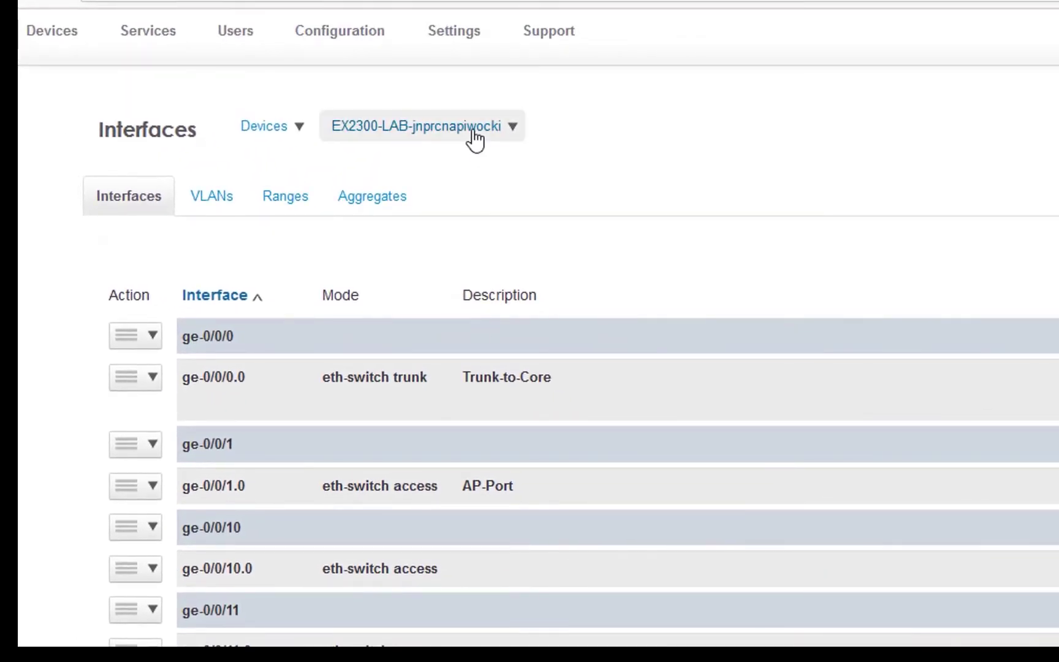
- Open the EX2300-LAB device dropdown to reach System and Monitoring > Actions
click(508, 126)
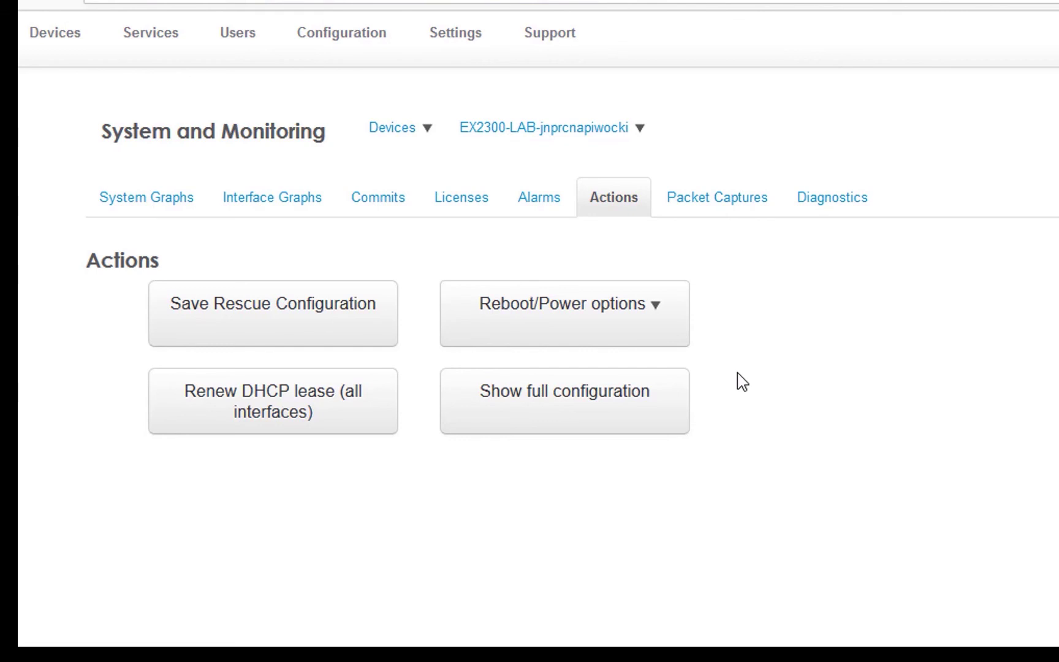
- List all company devices and show the EX2300-LAB switch's device details
click(402, 138)
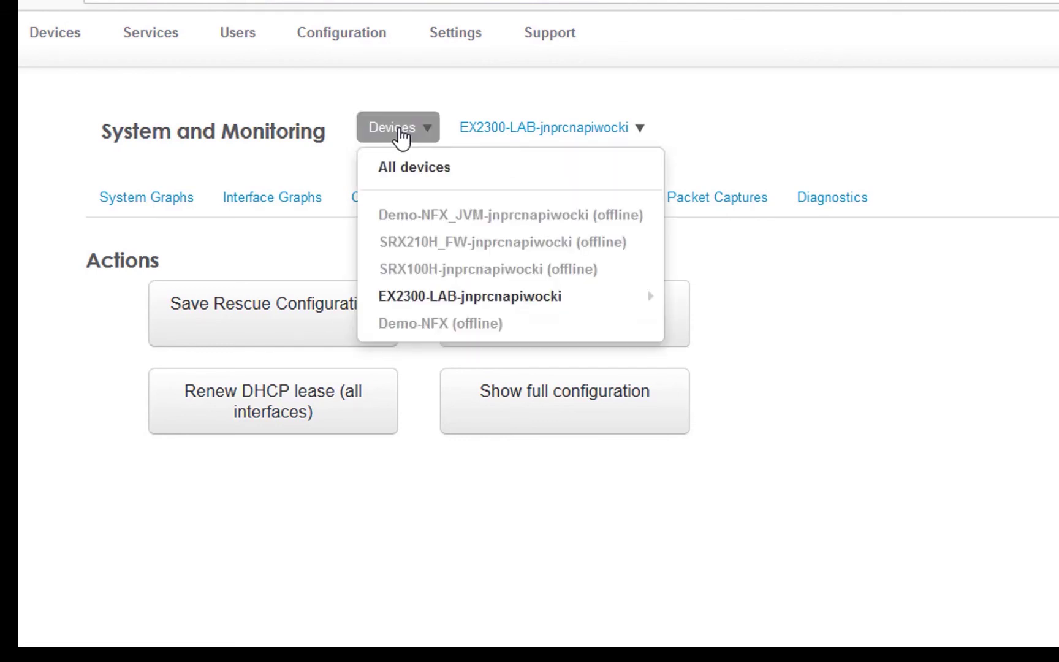
click(416, 169)
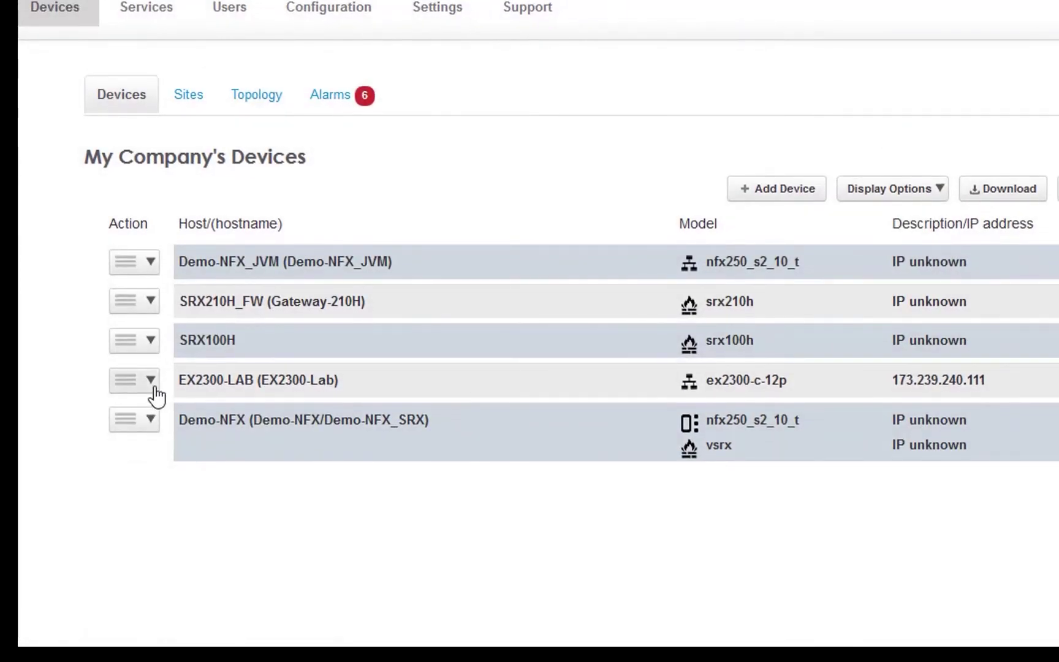
click(150, 381)
mouse_move(163, 419)
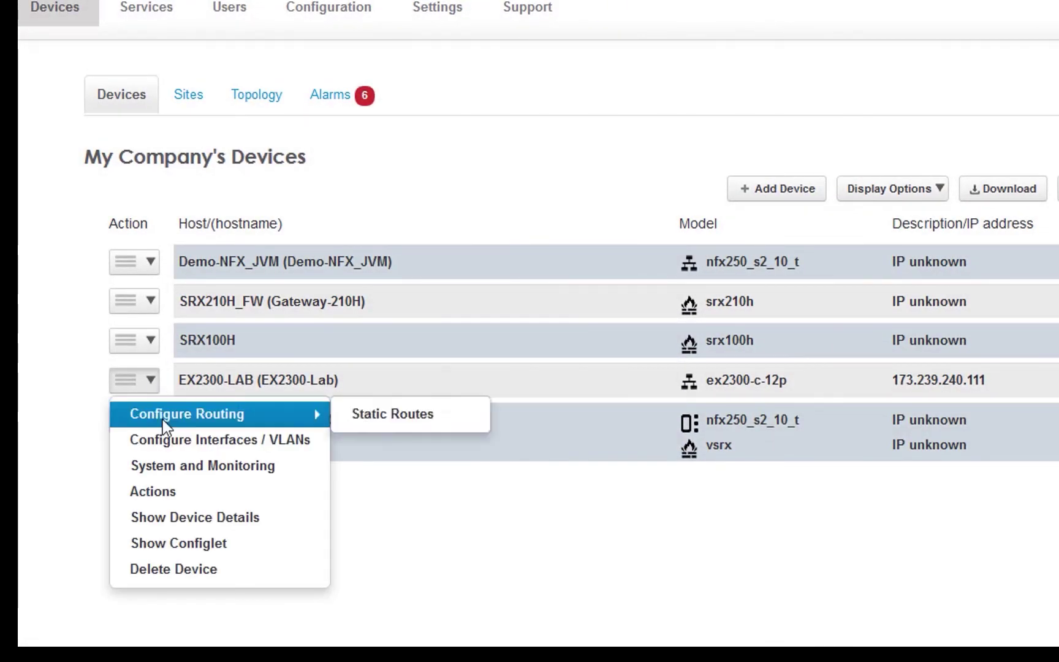
click(193, 521)
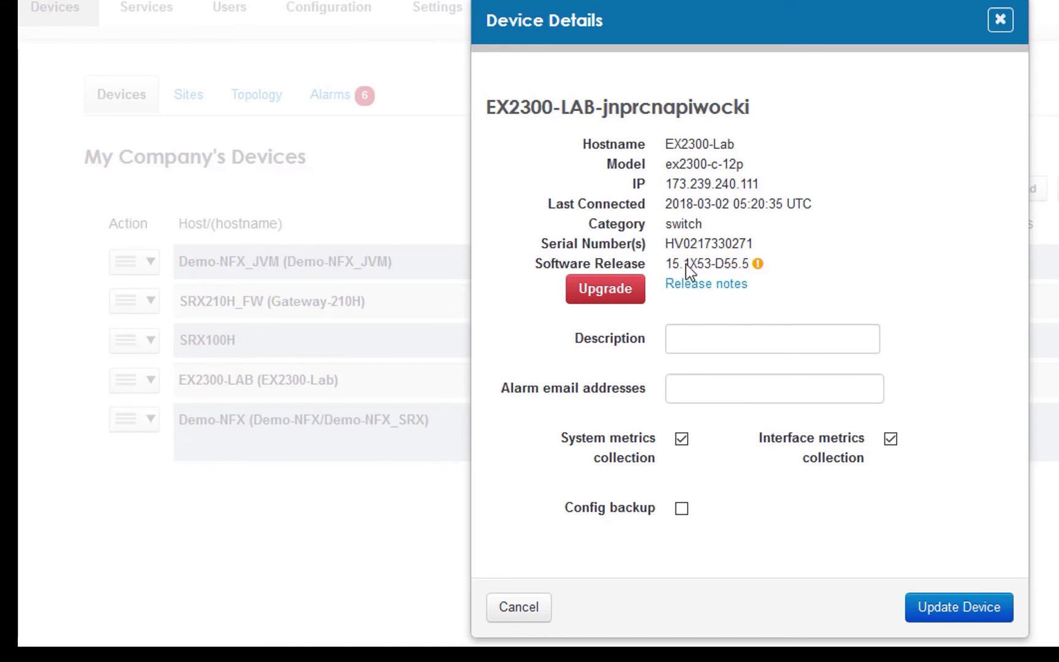
mouse_move(759, 265)
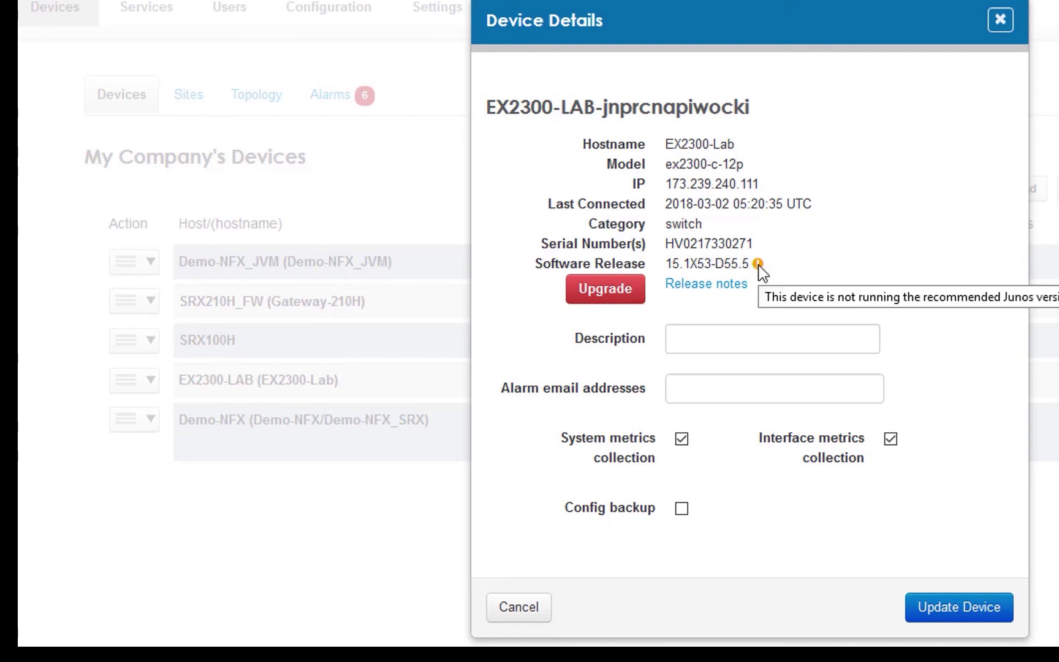